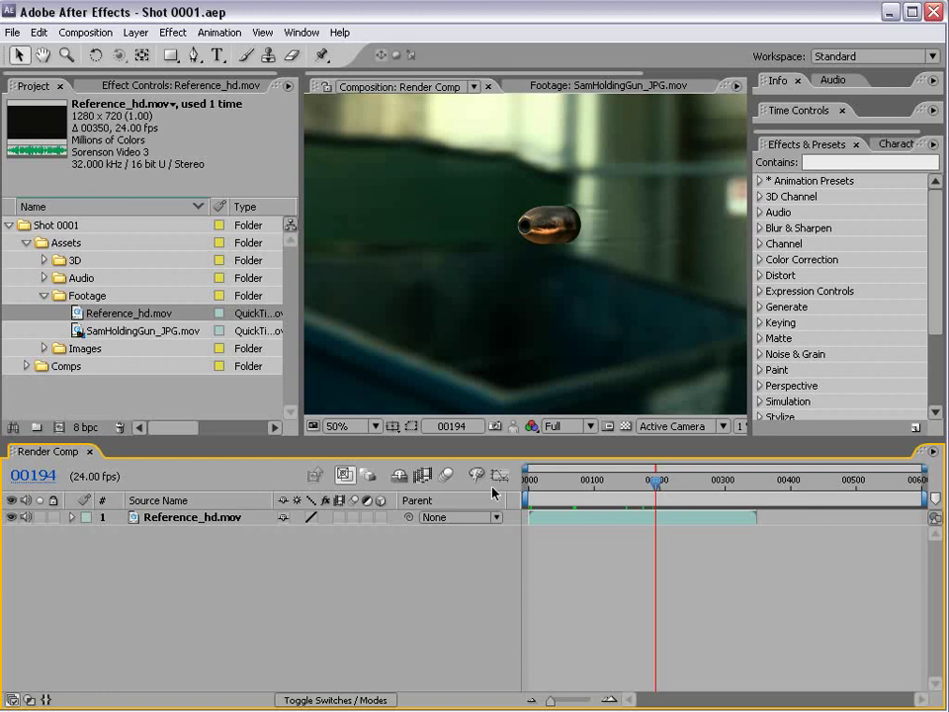
Scrub Render Comp from the gunman aiming to the bullet in flight at frame 00211.
{"action": "left_click_drag", "start_coordinate": [547, 478], "coordinate": [599, 505]}
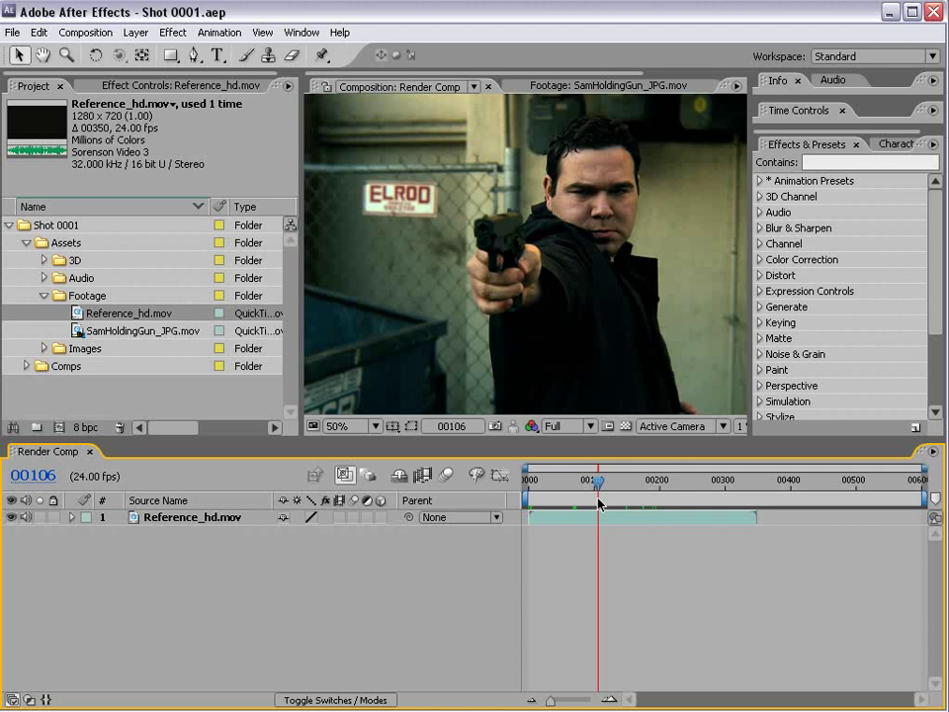
{"action": "left_click_drag", "start_coordinate": [599, 481], "coordinate": [670, 475]}
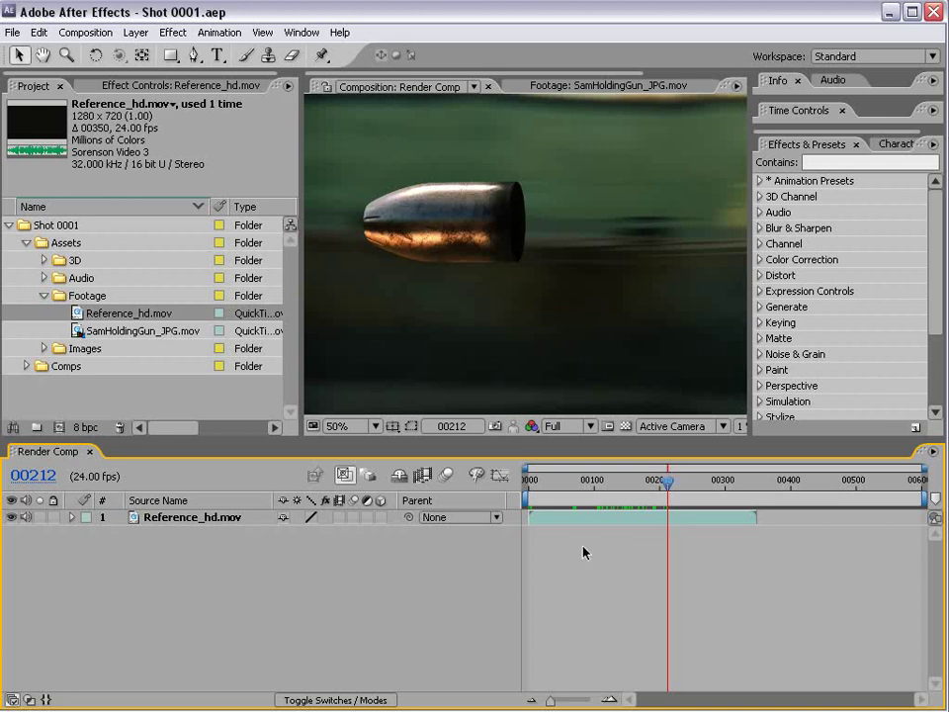
{"action": "left_click", "coordinate": [659, 563]}
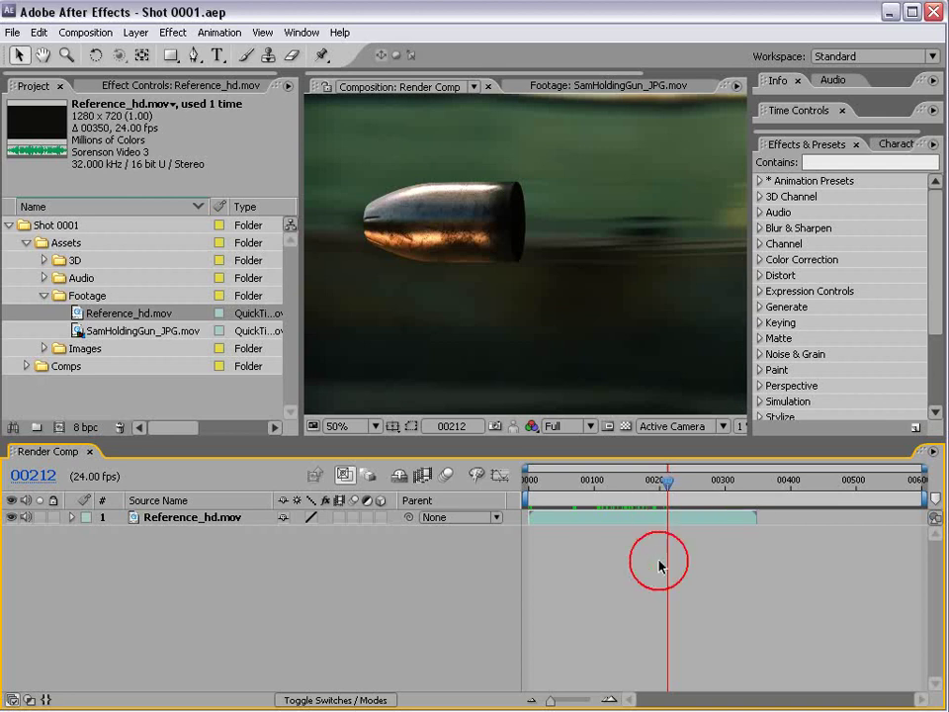
Zoom the viewer out to 25% and scrub from the man turning to the bullet at frame 00212.
{"action": "mouse_move", "coordinate": [633, 480]}
{"action": "left_mouse_down"}
{"action": "mouse_move", "coordinate": [625, 492]}
{"action": "mouse_move", "coordinate": [592, 492]}
{"action": "mouse_move", "coordinate": [663, 480]}
{"action": "mouse_move", "coordinate": [570, 502]}
{"action": "mouse_move", "coordinate": [669, 493]}
{"action": "left_mouse_up"}
{"action": "key", "text": "comma"}
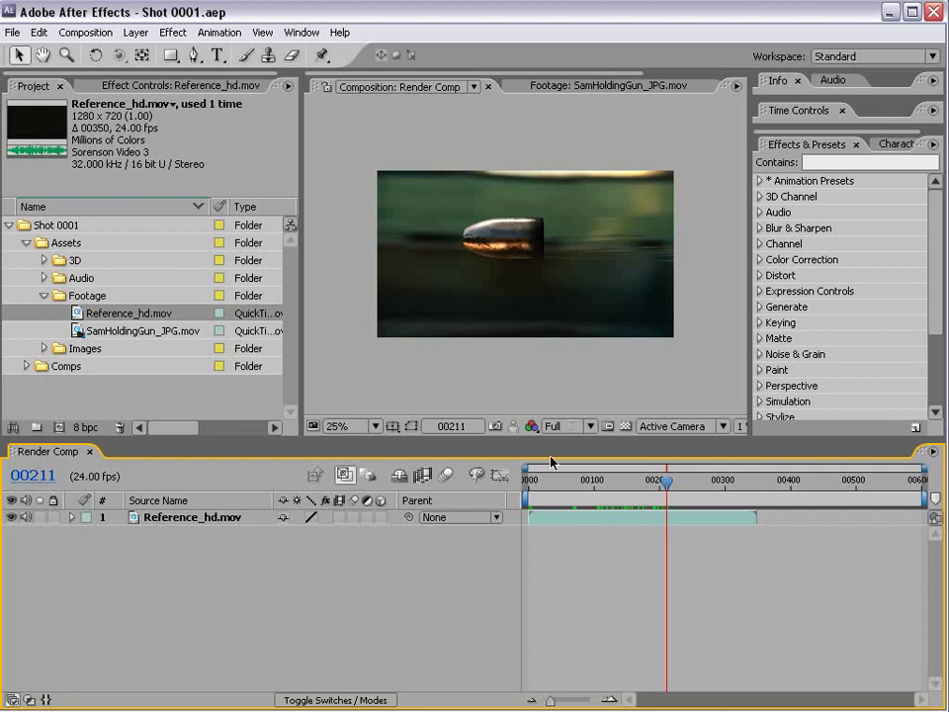
{"action": "left_click_drag", "start_coordinate": [545, 483], "coordinate": [553, 487]}
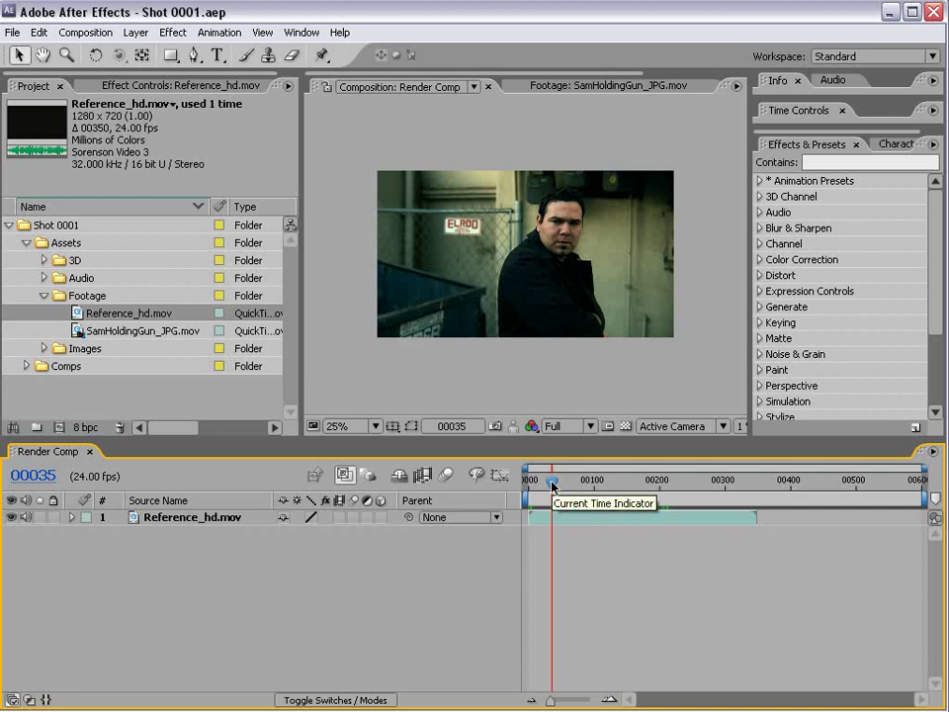
{"action": "left_click_drag", "start_coordinate": [552, 485], "coordinate": [630, 488]}
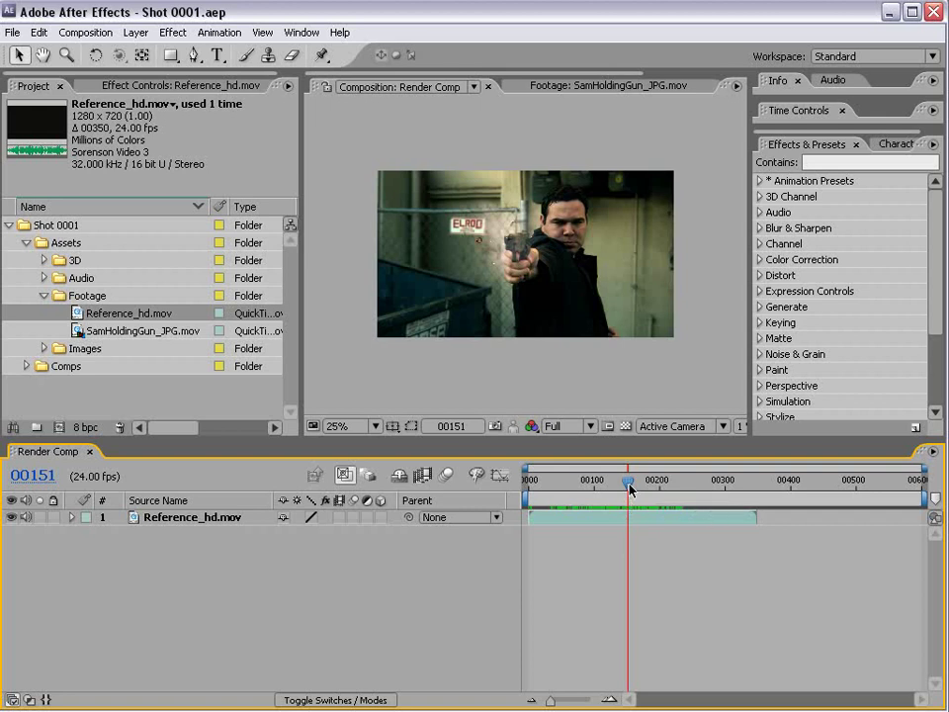
{"action": "left_click_drag", "start_coordinate": [630, 488], "coordinate": [671, 508]}
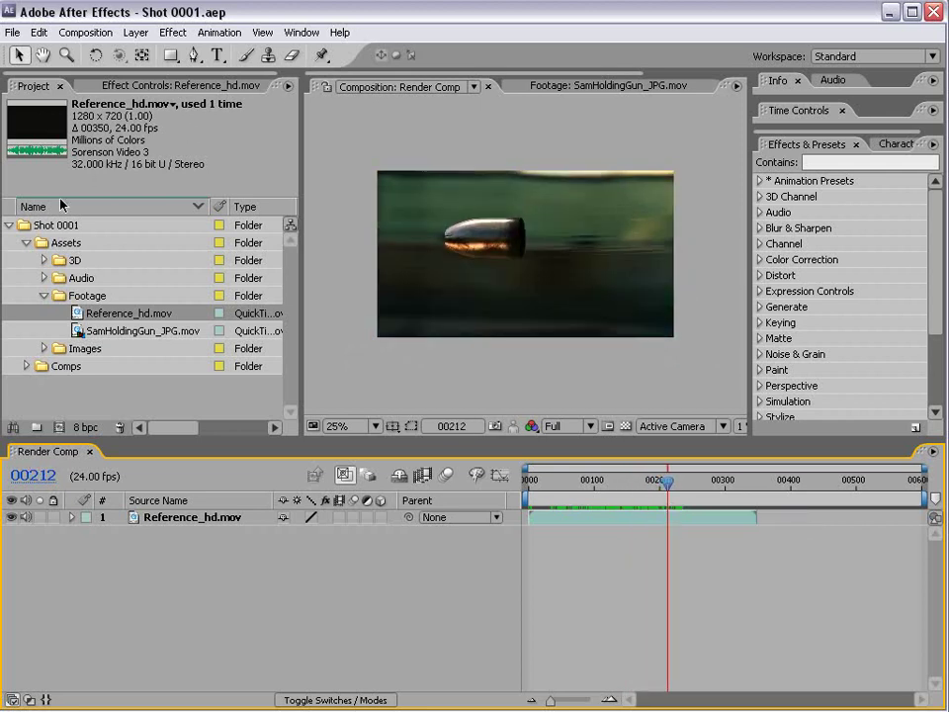
Collapse the Footage folder, then the Shot 0001 folder, in the Project panel.
{"action": "left_click", "coordinate": [43, 296]}
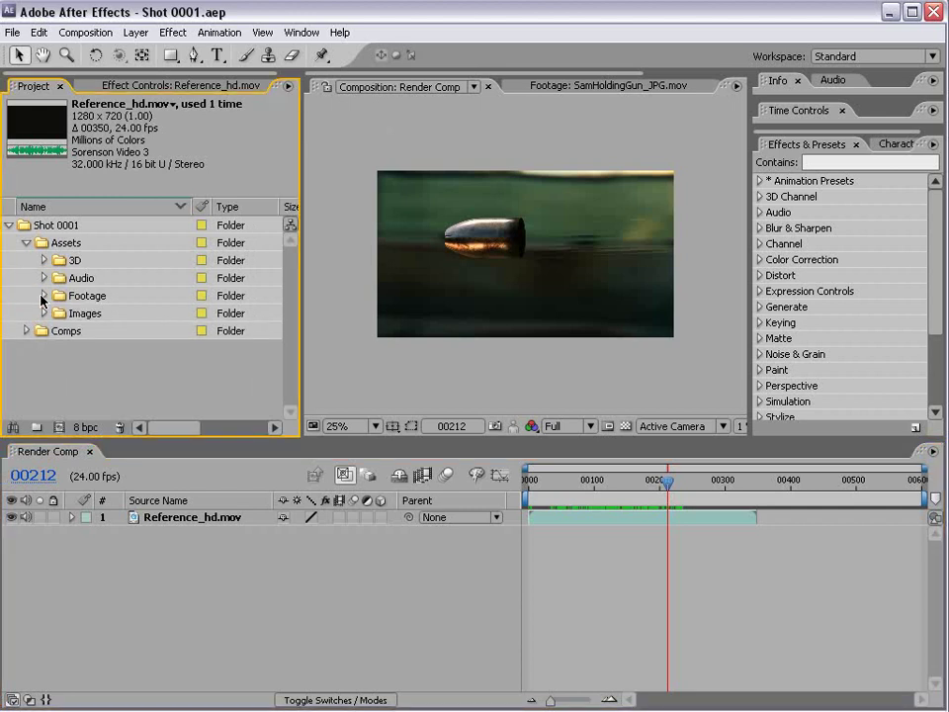
{"action": "left_click", "coordinate": [43, 298]}
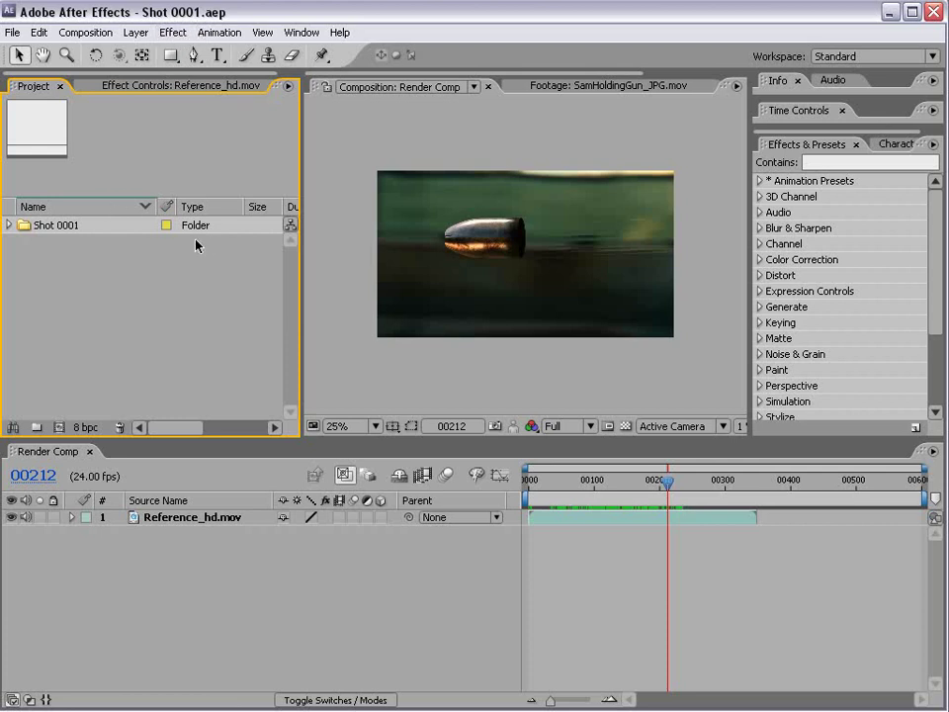
Expand Shot 0001 and Assets, selecting the 3D and Audio folders to see their item counts.
{"action": "left_click", "coordinate": [8, 226]}
{"action": "left_click", "coordinate": [62, 226]}
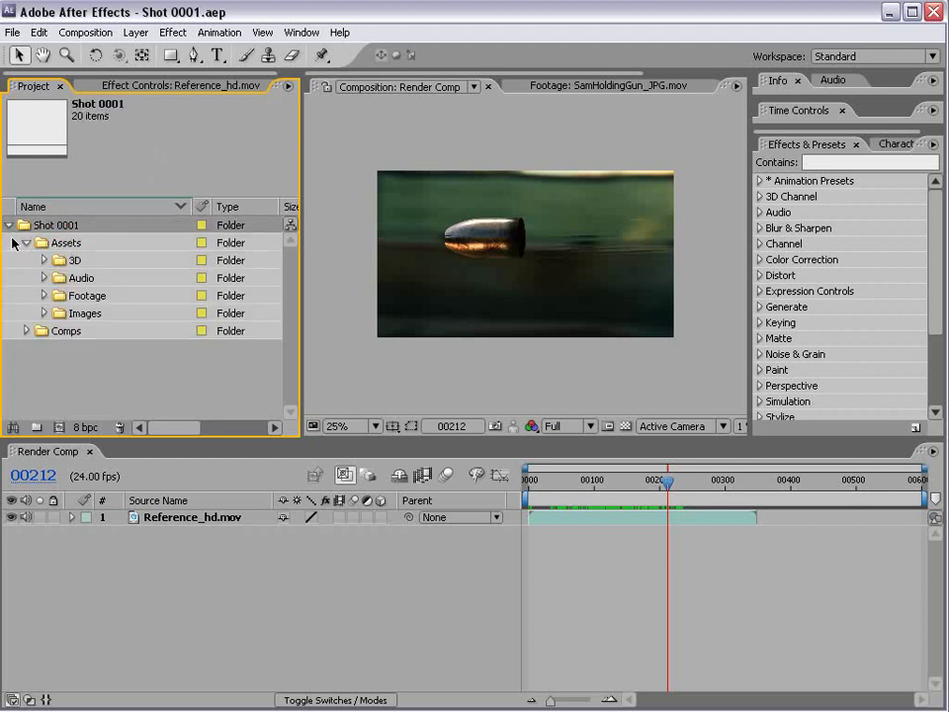
{"action": "left_click", "coordinate": [9, 226]}
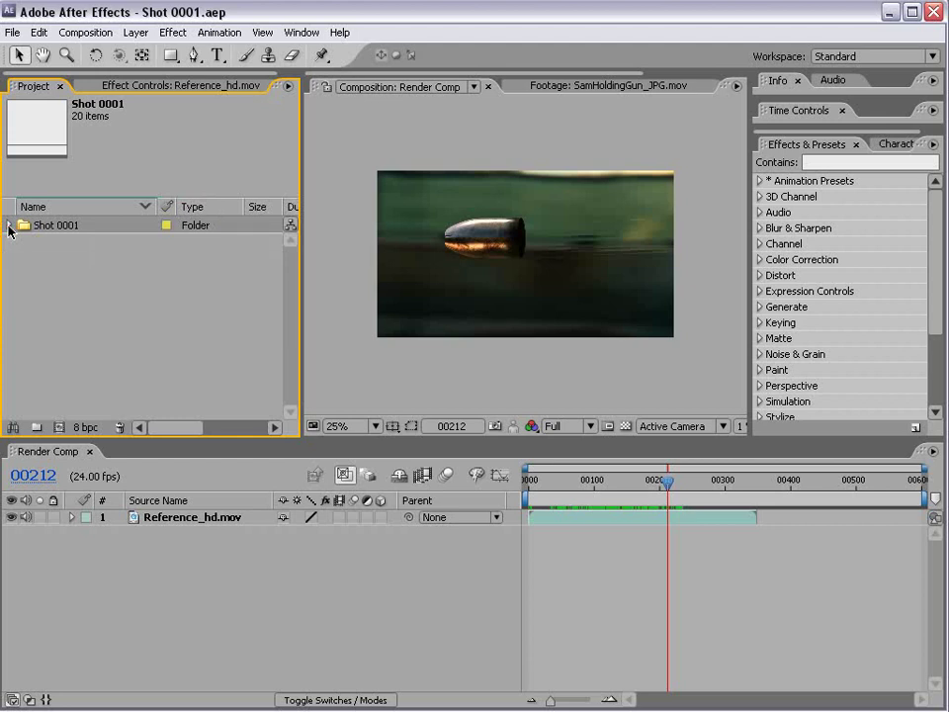
{"action": "left_click", "coordinate": [9, 226]}
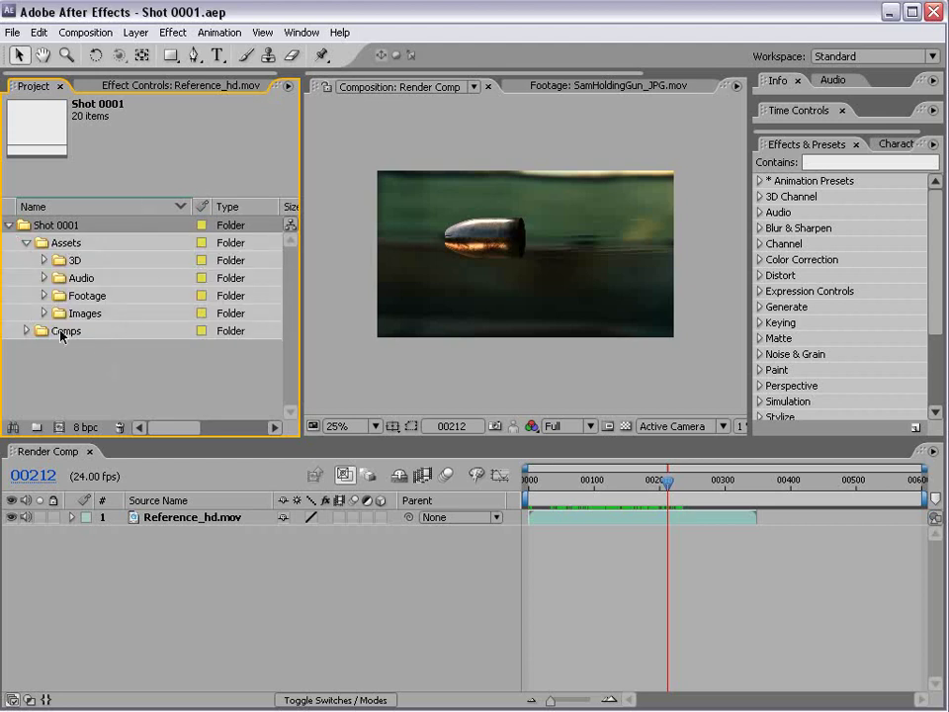
{"action": "left_click", "coordinate": [27, 242]}
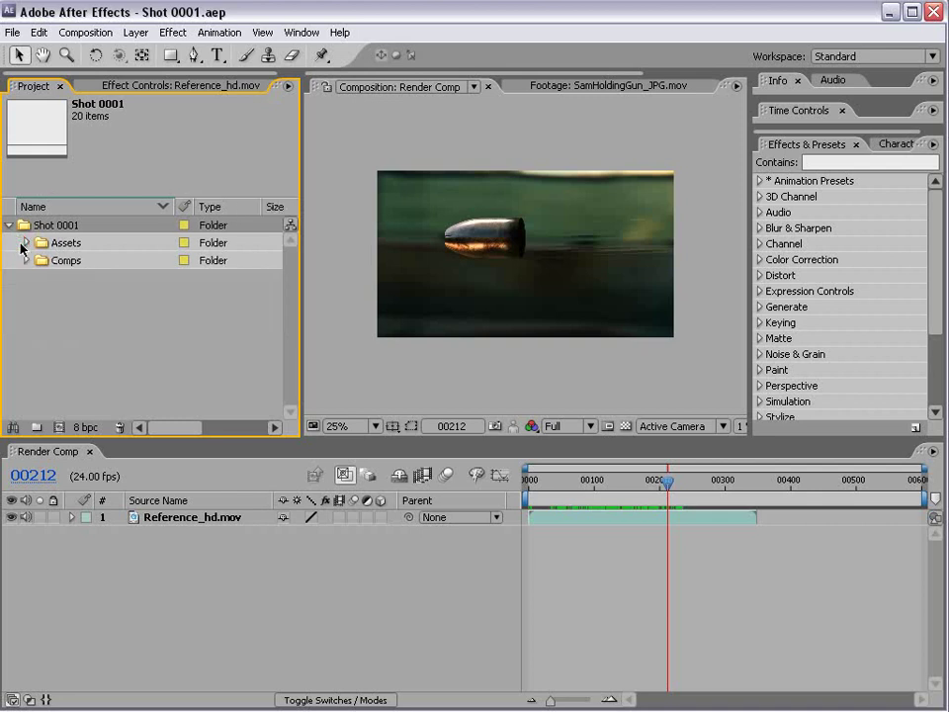
{"action": "left_click", "coordinate": [61, 245]}
{"action": "left_click", "coordinate": [27, 242]}
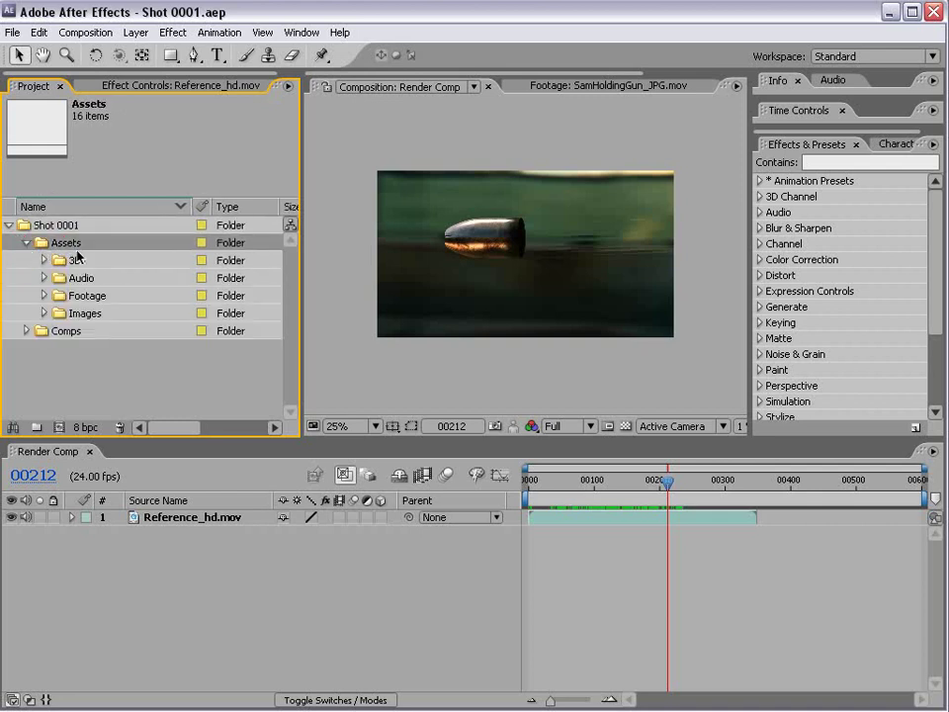
{"action": "left_click", "coordinate": [77, 259]}
{"action": "left_click", "coordinate": [78, 277]}
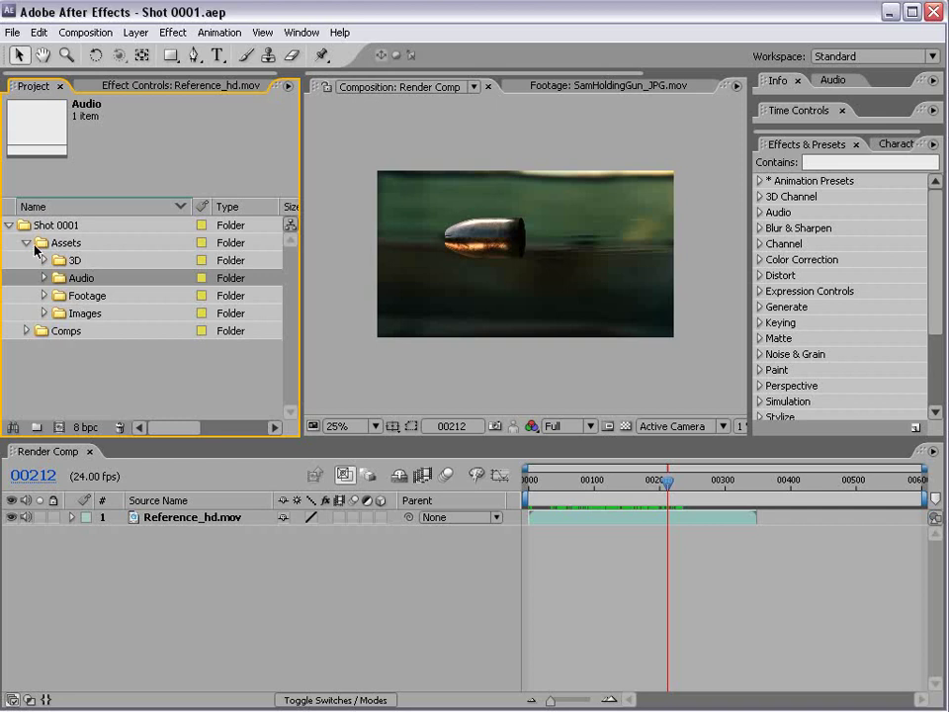
Re-open Shot 0001, check the Assets and Comps folders, and leave Assets expanded.
{"action": "left_click", "coordinate": [22, 225]}
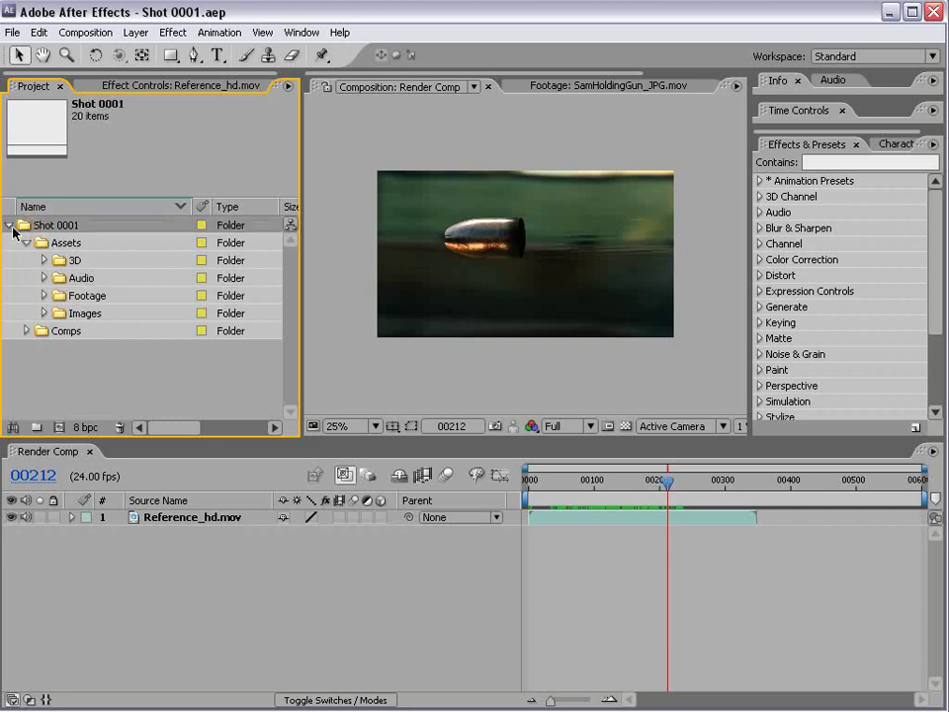
{"action": "left_click", "coordinate": [9, 224]}
{"action": "left_click", "coordinate": [9, 225]}
{"action": "left_click", "coordinate": [25, 244]}
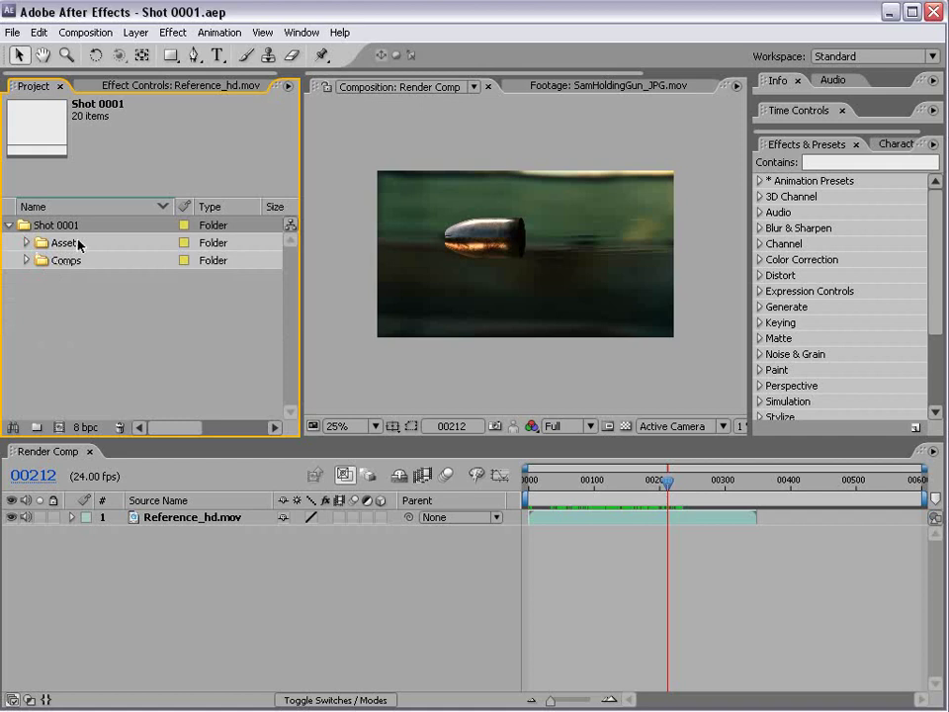
{"action": "left_click", "coordinate": [61, 244]}
{"action": "left_click", "coordinate": [65, 260]}
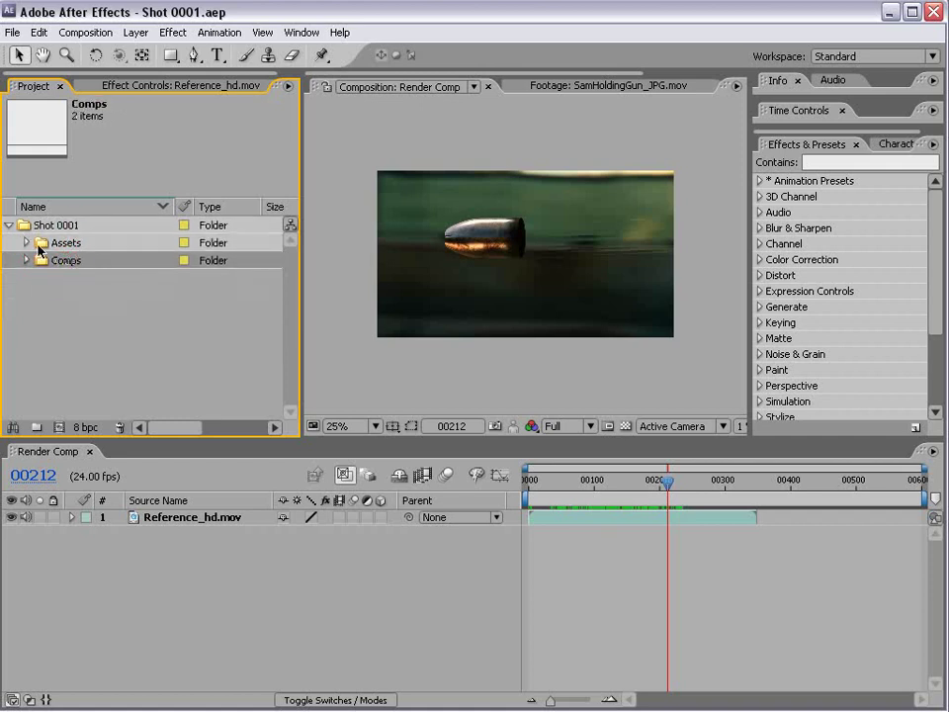
{"action": "left_click", "coordinate": [24, 242]}
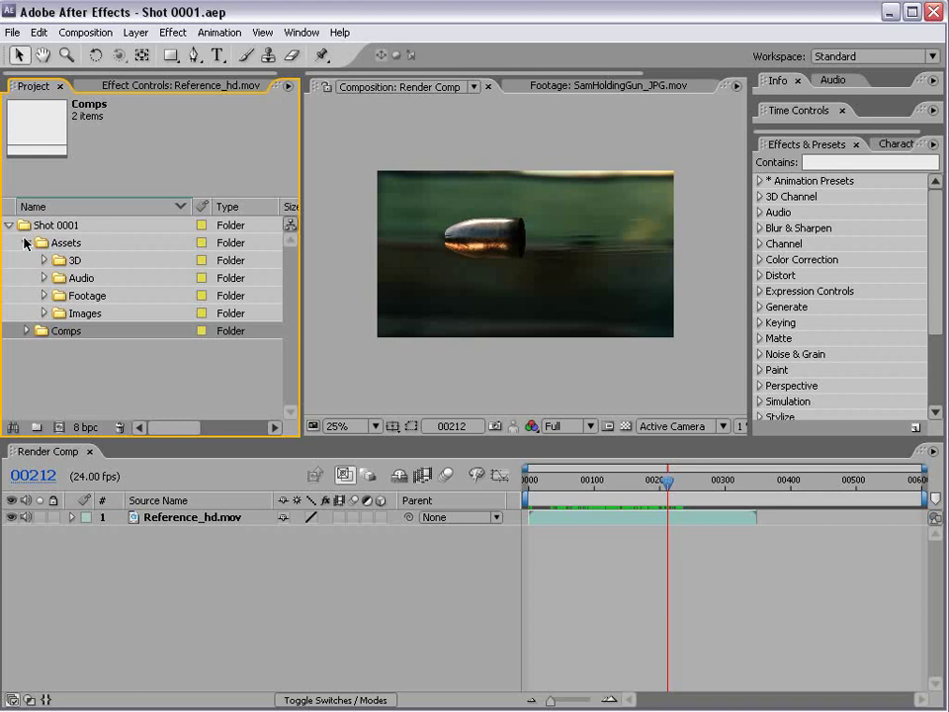
Expand Comps to reveal preComps and Render Comp, then select the empty 3D folder.
{"action": "left_click", "coordinate": [24, 330]}
{"action": "left_click", "coordinate": [67, 364]}
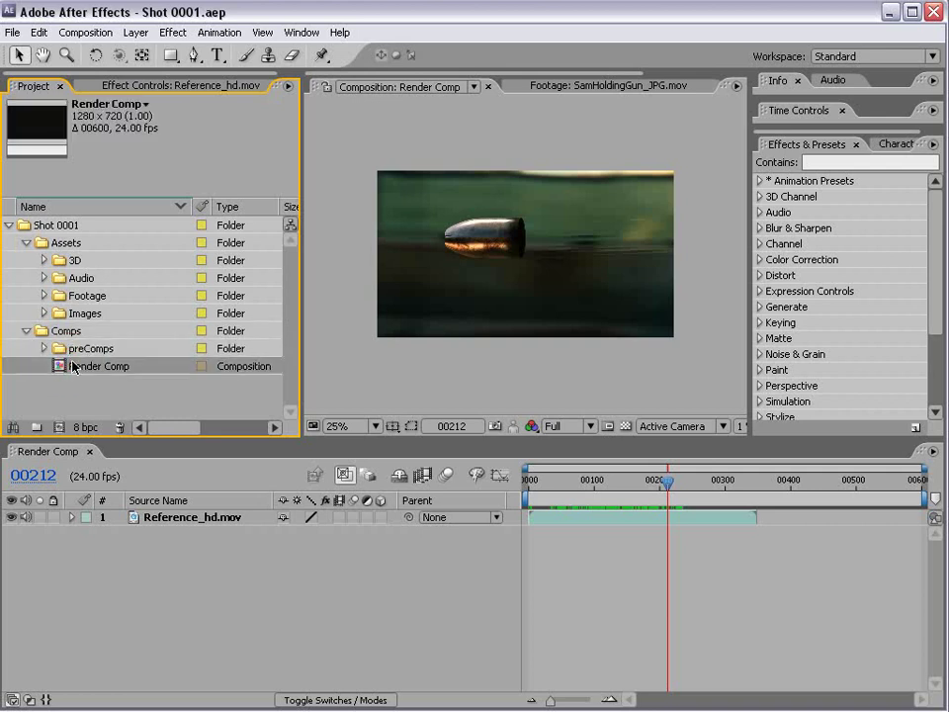
{"action": "left_click", "coordinate": [172, 401]}
{"action": "left_click", "coordinate": [58, 260]}
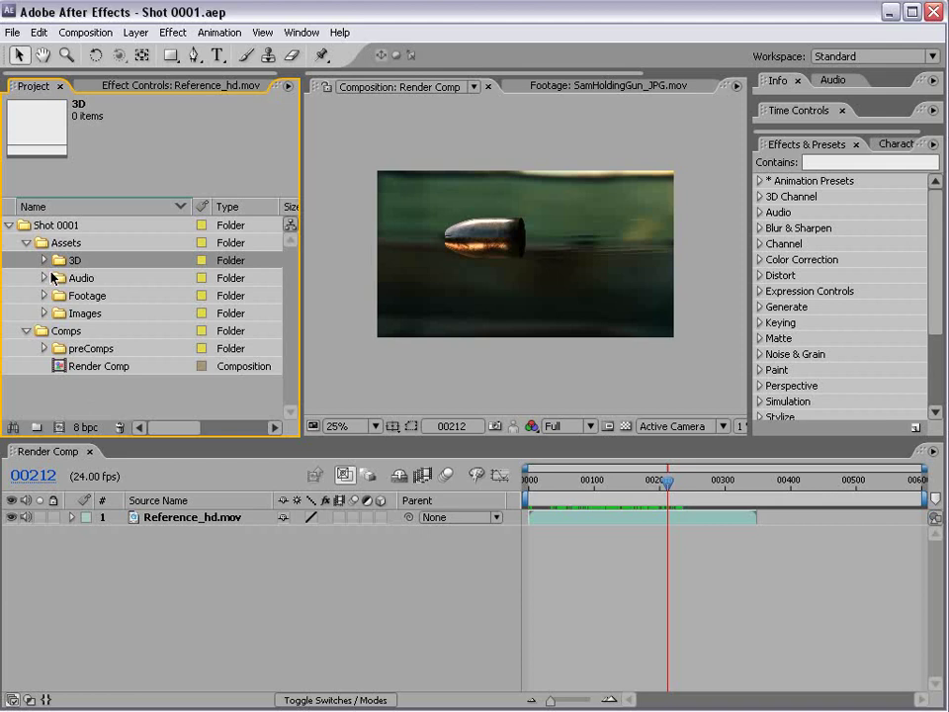
Browse the Audio and Footage folders, select Reference_hd.mov, then collapse Footage.
{"action": "left_click", "coordinate": [79, 276]}
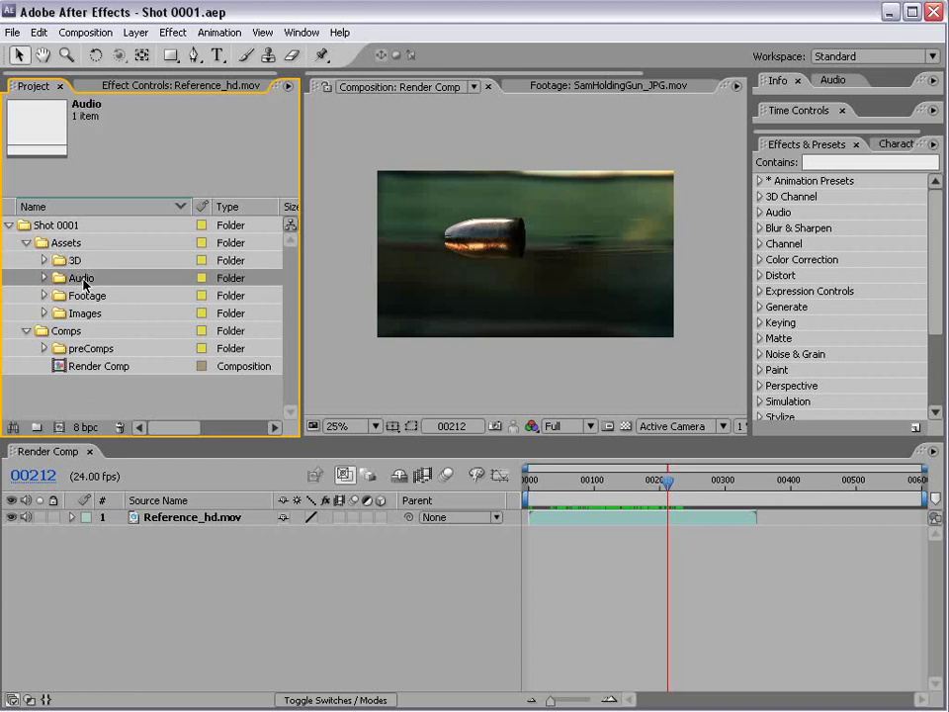
{"action": "left_click", "coordinate": [87, 295]}
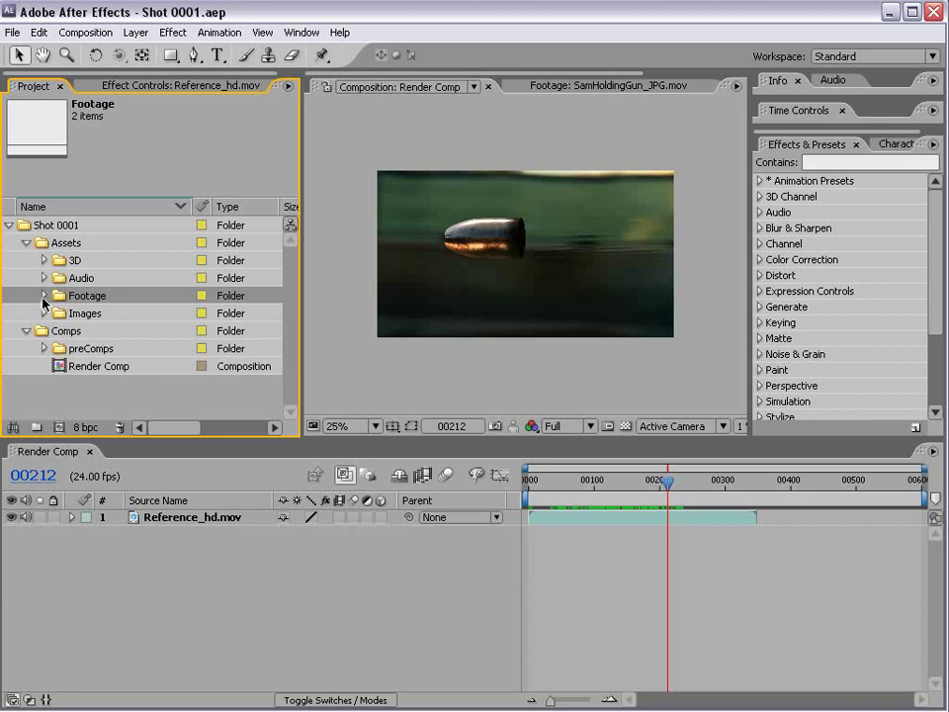
{"action": "left_click", "coordinate": [43, 297]}
{"action": "left_click", "coordinate": [129, 313]}
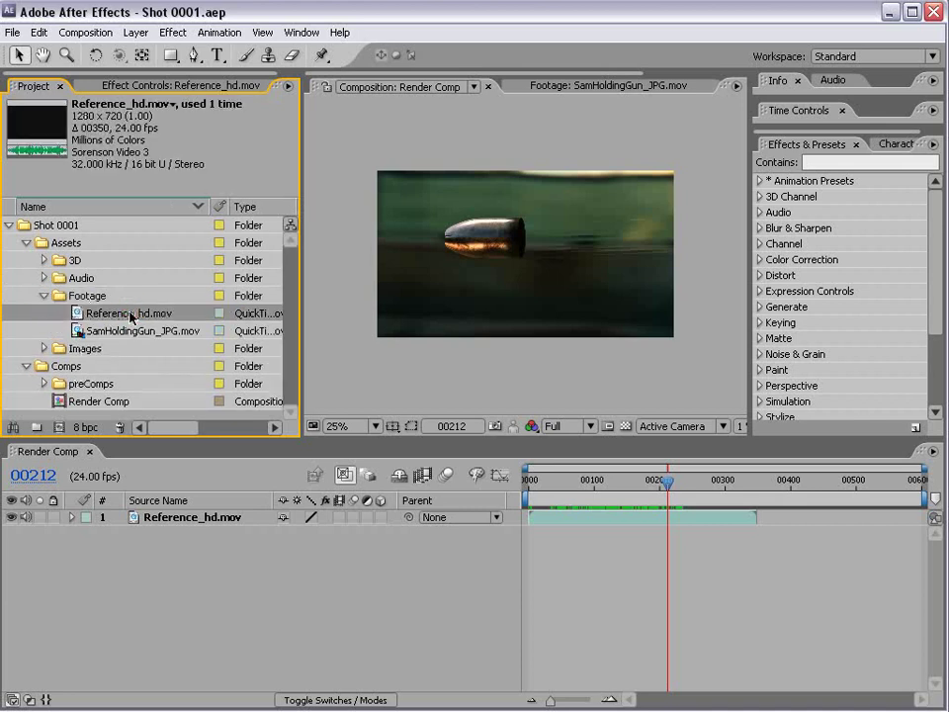
{"action": "mouse_move", "coordinate": [668, 484]}
{"action": "left_mouse_down"}
{"action": "mouse_move", "coordinate": [638, 485]}
{"action": "mouse_move", "coordinate": [669, 484]}
{"action": "left_mouse_up"}
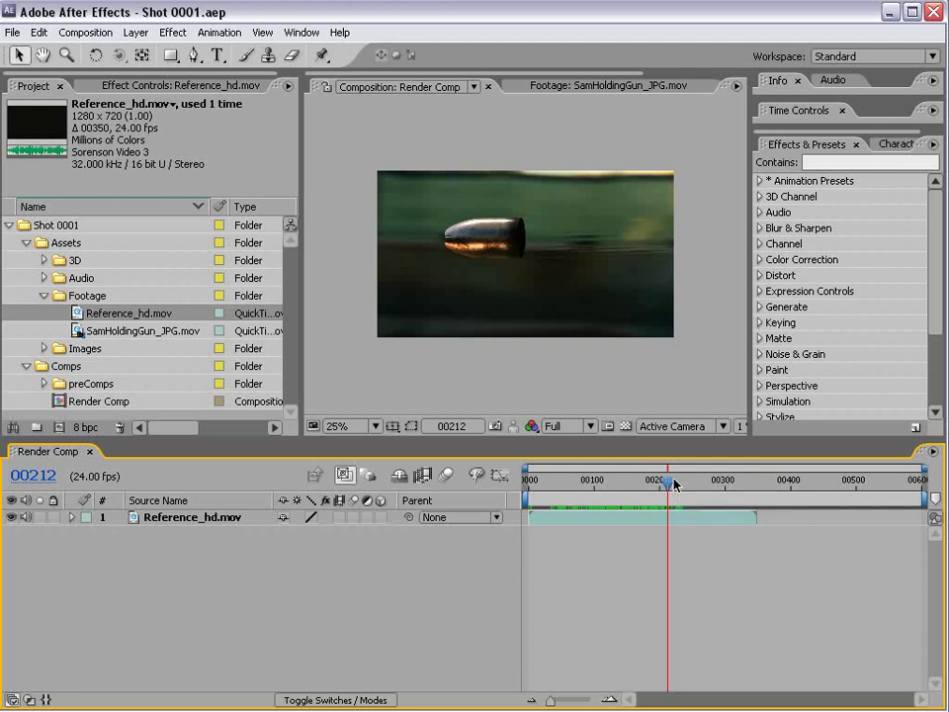
{"action": "left_click", "coordinate": [43, 295]}
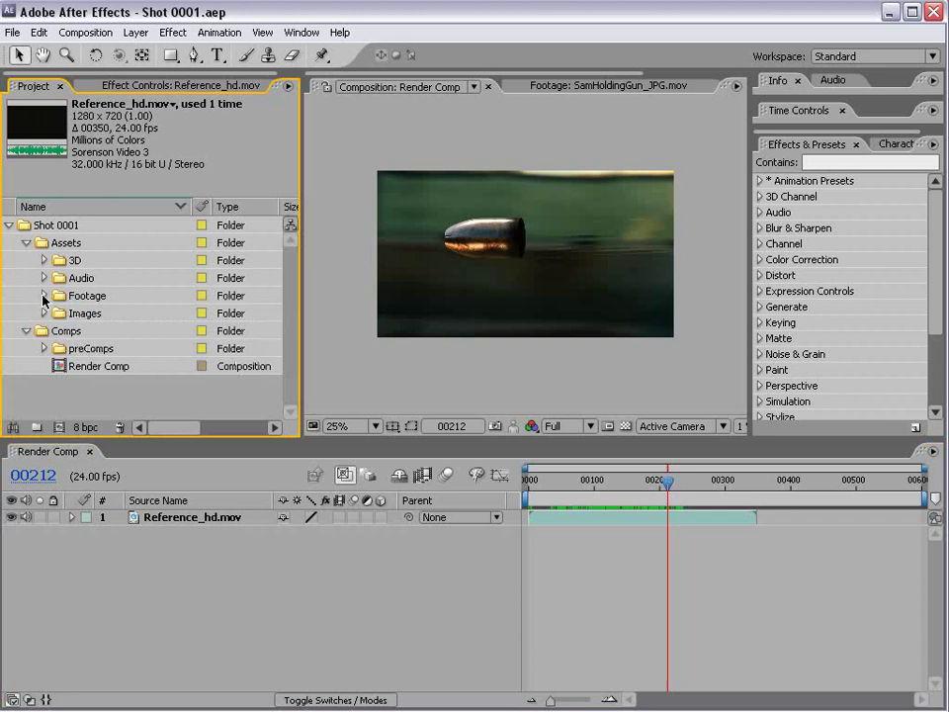
Expand Images to check its 8-item Panoramic Stills folder, then collapse Images.
{"action": "left_click", "coordinate": [43, 313]}
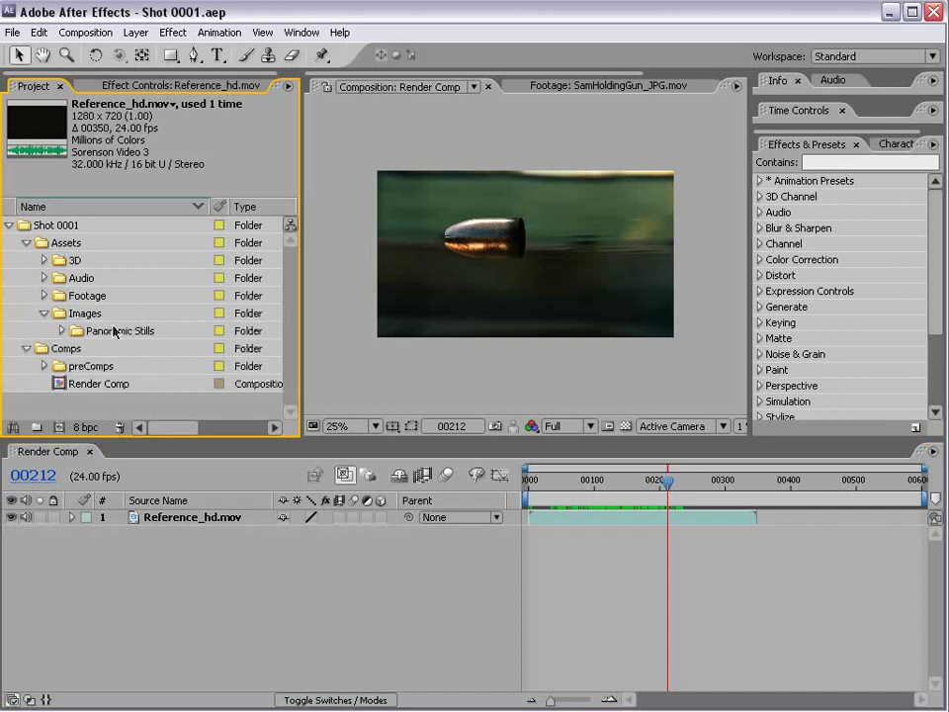
{"action": "left_click", "coordinate": [114, 331]}
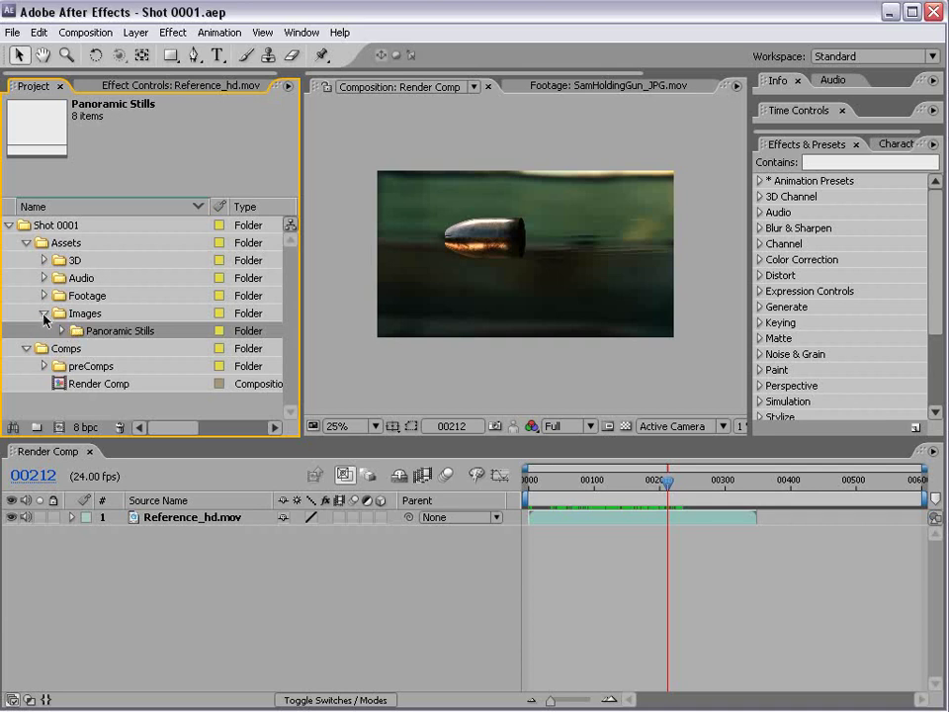
{"action": "left_click", "coordinate": [44, 313]}
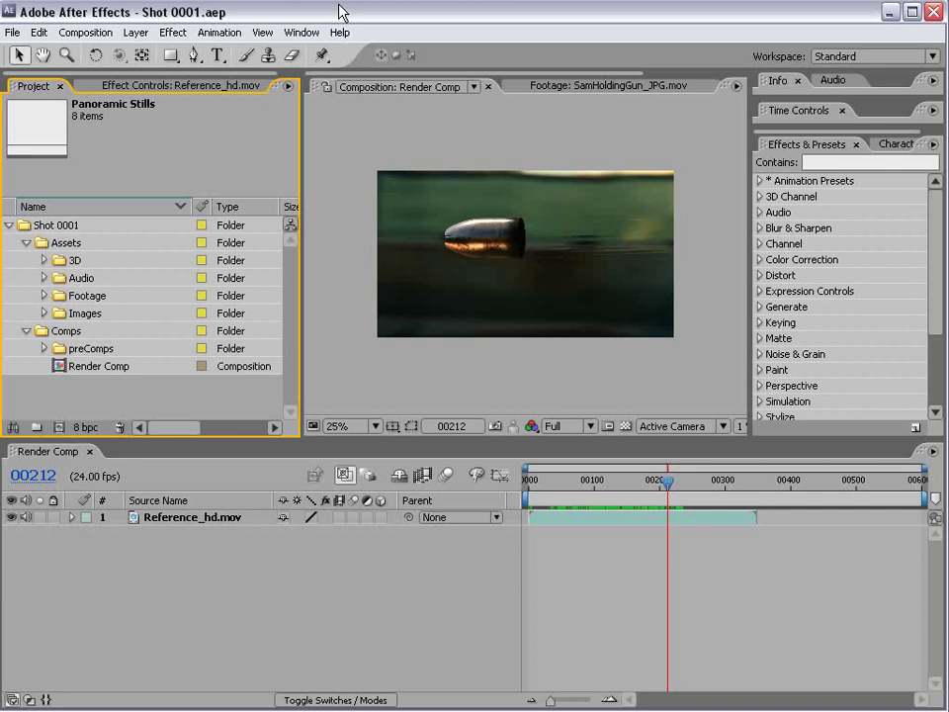
Move Render Comp to frame 00122 with the gunman aiming, and zoom the viewer to 50%.
{"action": "left_click", "coordinate": [567, 481]}
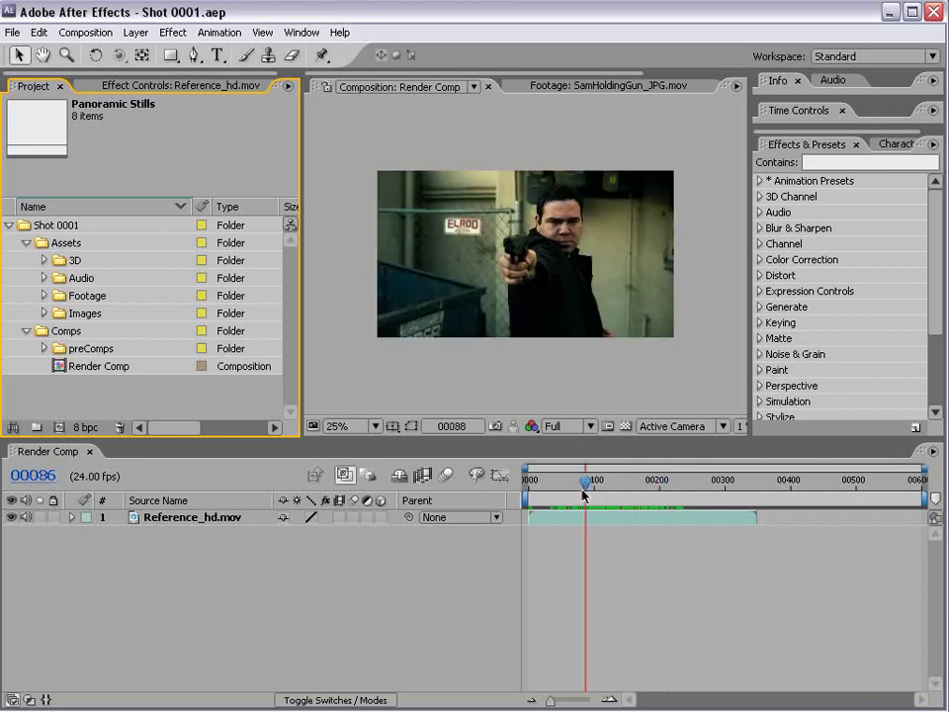
{"action": "left_click_drag", "start_coordinate": [551, 496], "coordinate": [610, 497]}
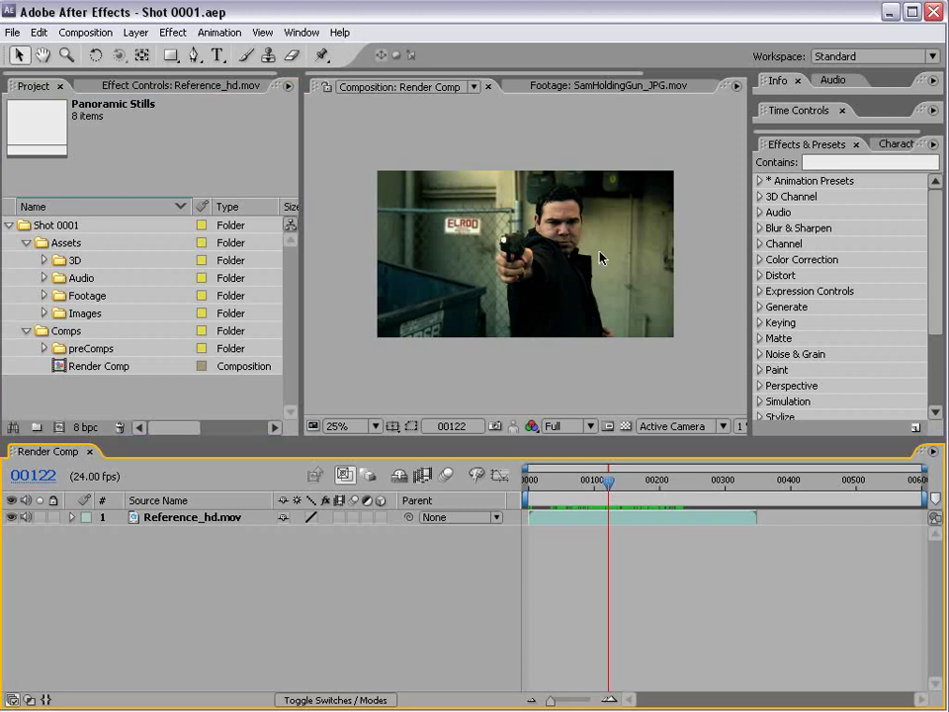
{"action": "key", "text": "period"}
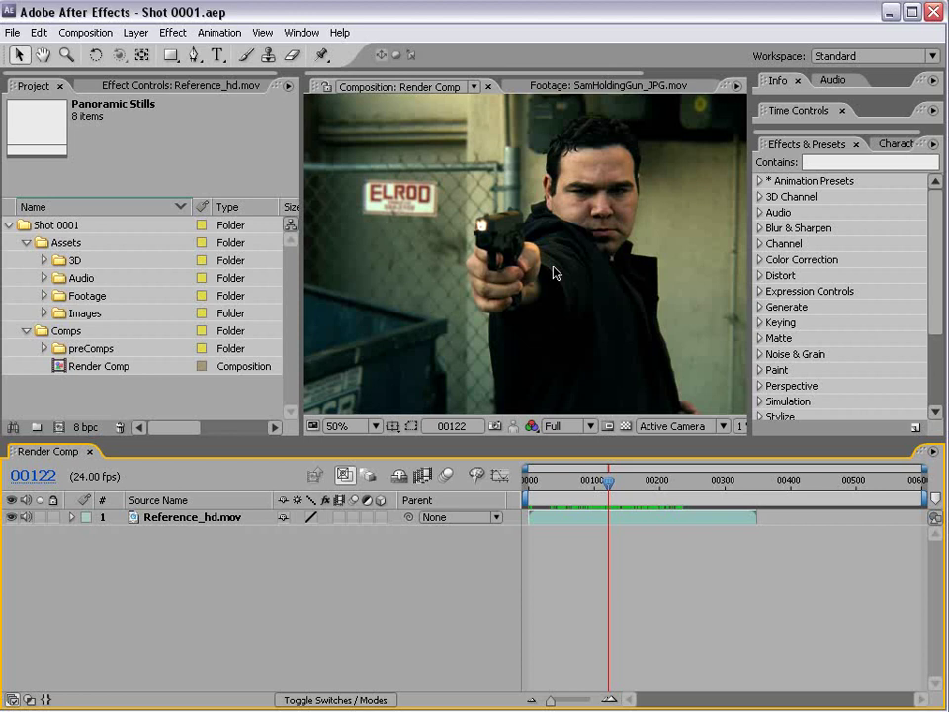
{"action": "scroll", "coordinate": [560, 284], "scroll_direction": "down", "scroll_amount": 1}
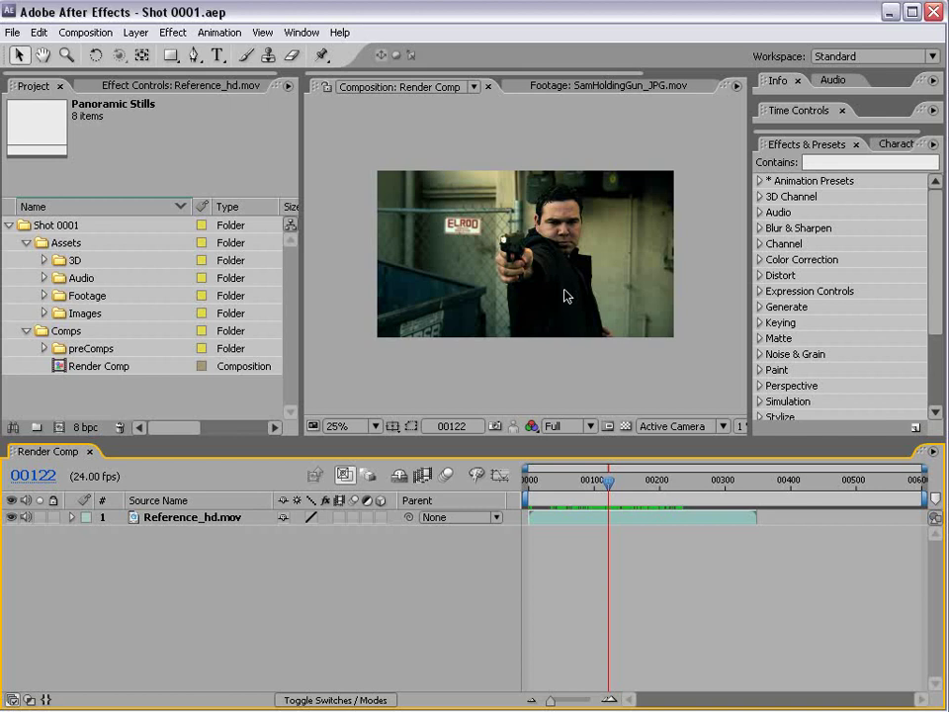
{"action": "scroll", "coordinate": [568, 297], "scroll_direction": "up", "scroll_amount": 1}
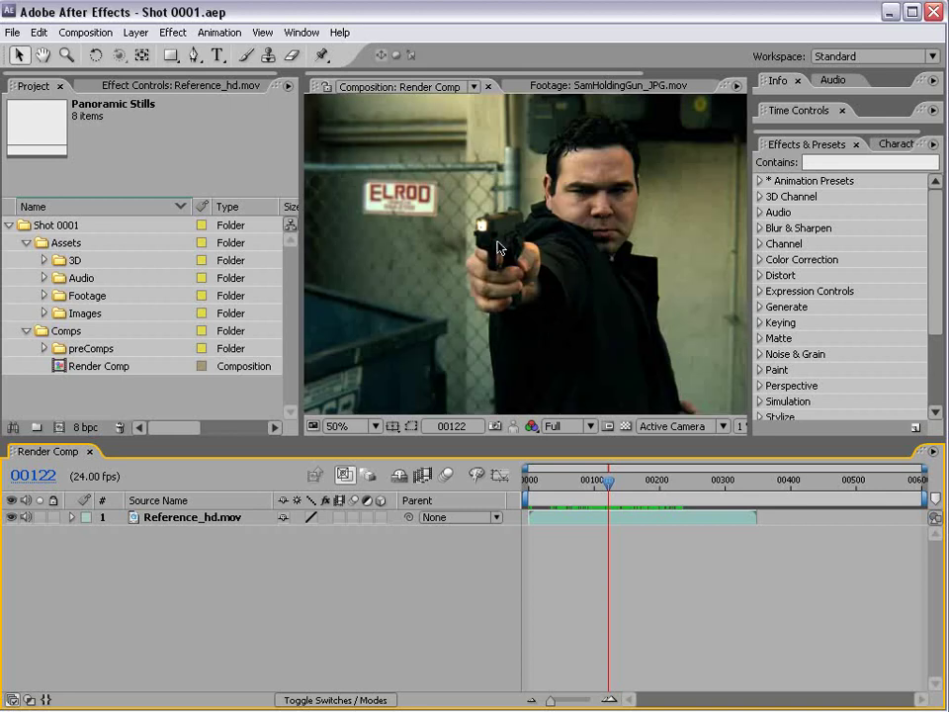
Review SamHoldingGun_JPG.mov from Footage, scrubbing to frame 00147, then return to Render Comp.
{"action": "left_click", "coordinate": [44, 296]}
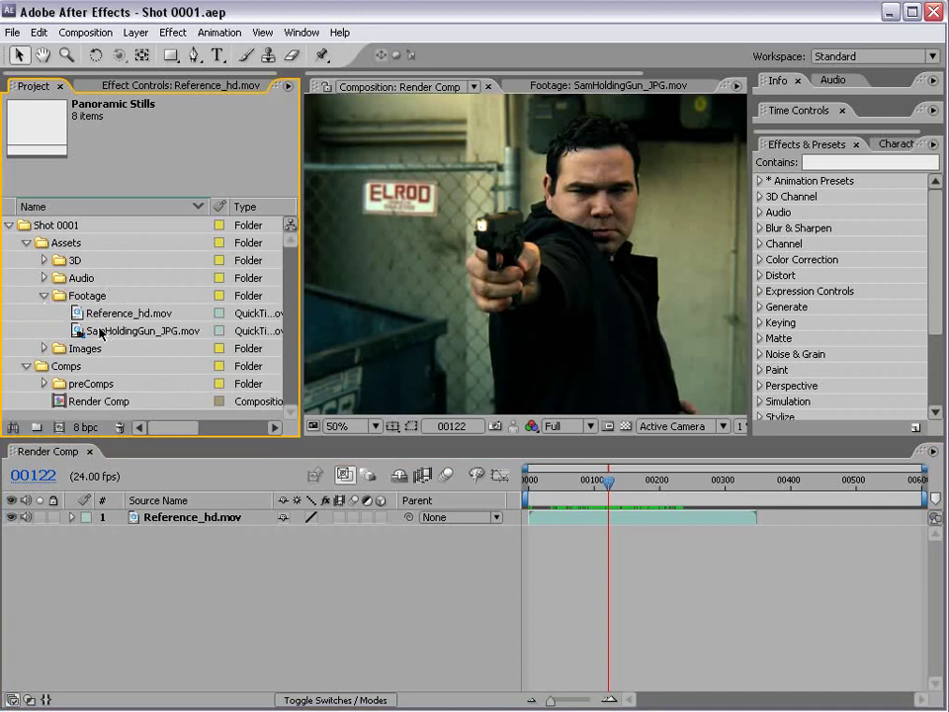
{"action": "double_click", "coordinate": [154, 332]}
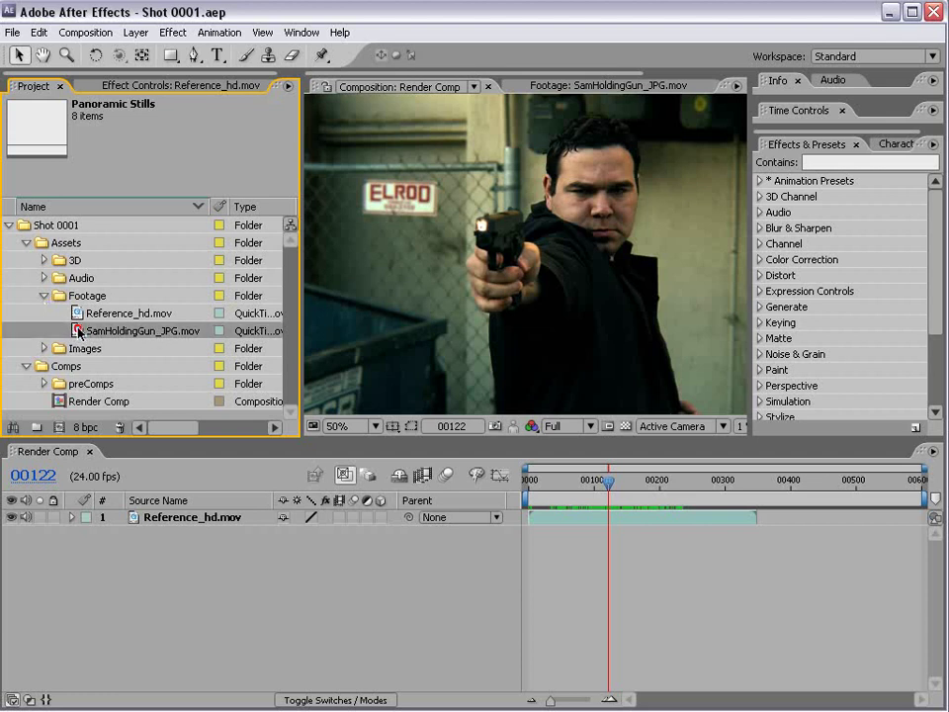
{"action": "left_click_drag", "start_coordinate": [328, 387], "coordinate": [593, 407]}
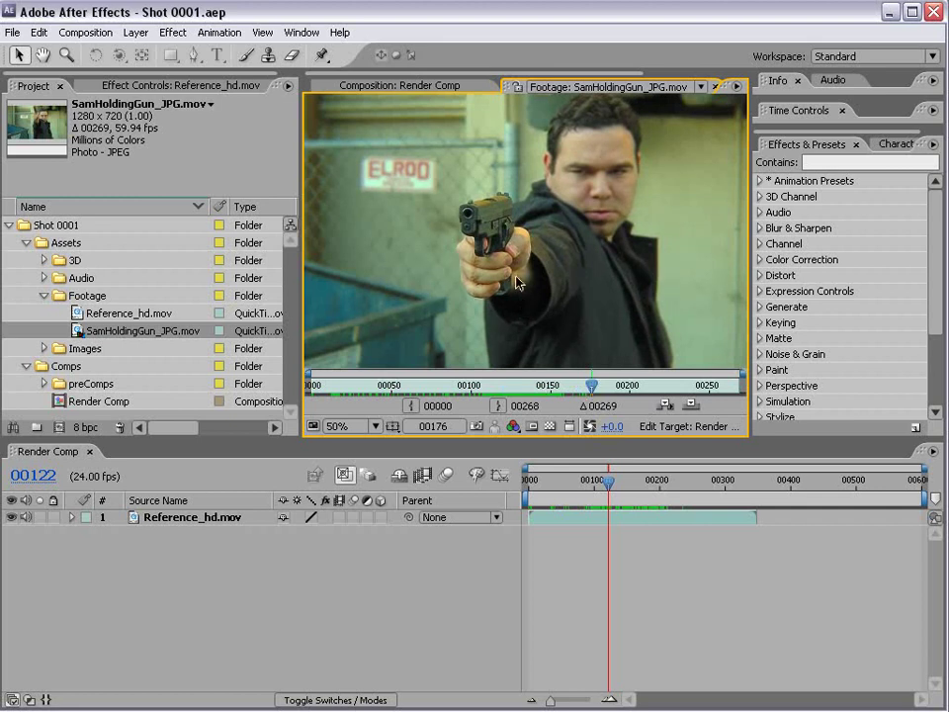
{"action": "left_click_drag", "start_coordinate": [591, 385], "coordinate": [379, 414]}
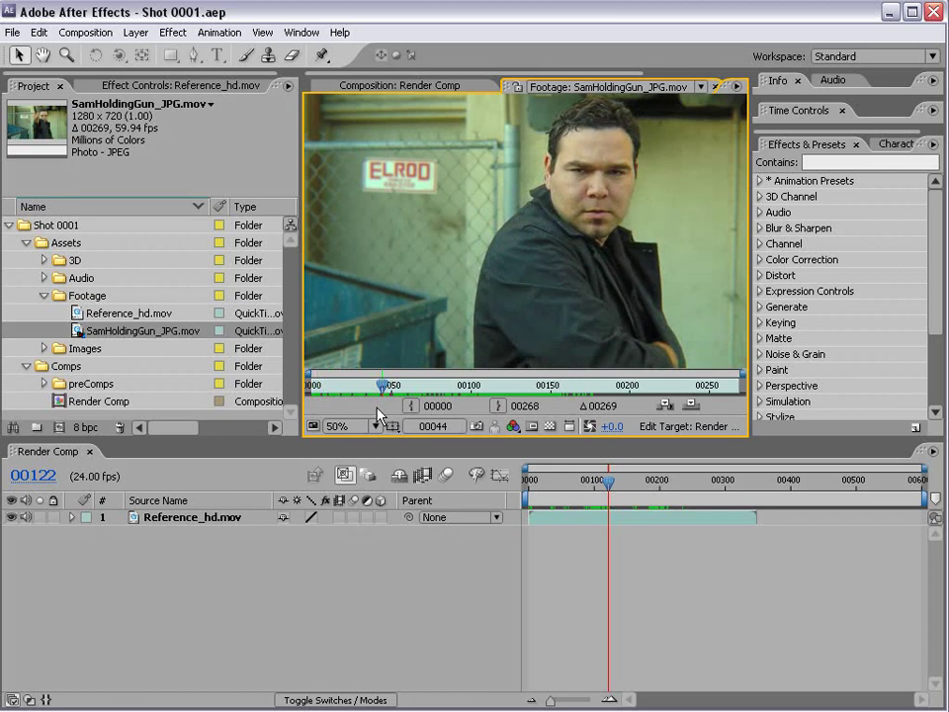
{"action": "left_click", "coordinate": [365, 87]}
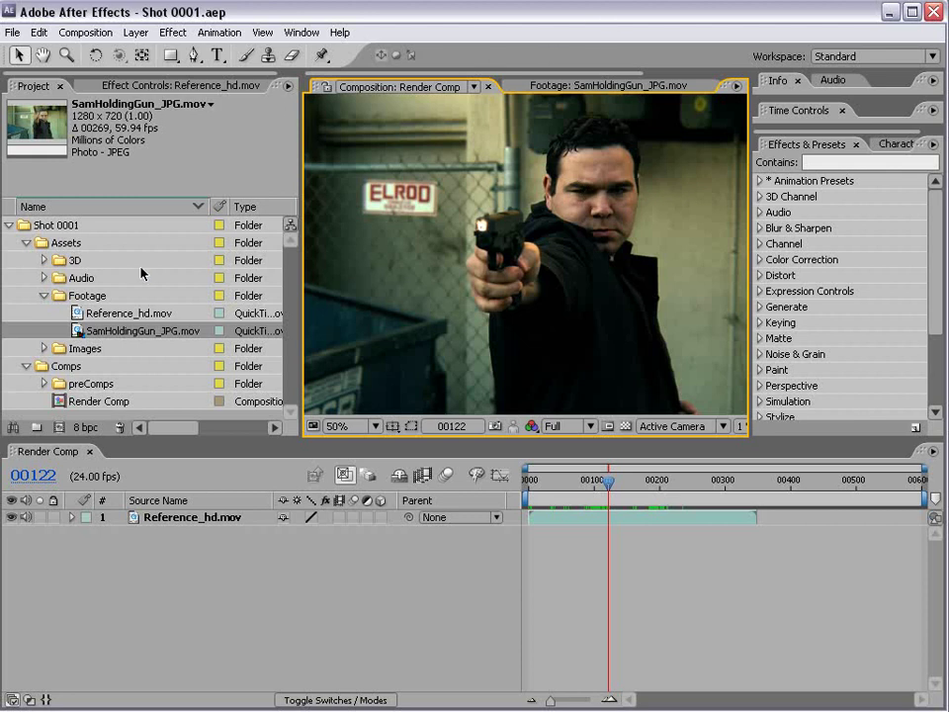
Collapse Assets and Comps, then switch to the D:\Bullet Project folder in Explorer.
{"action": "left_click", "coordinate": [26, 242]}
{"action": "left_click", "coordinate": [27, 260]}
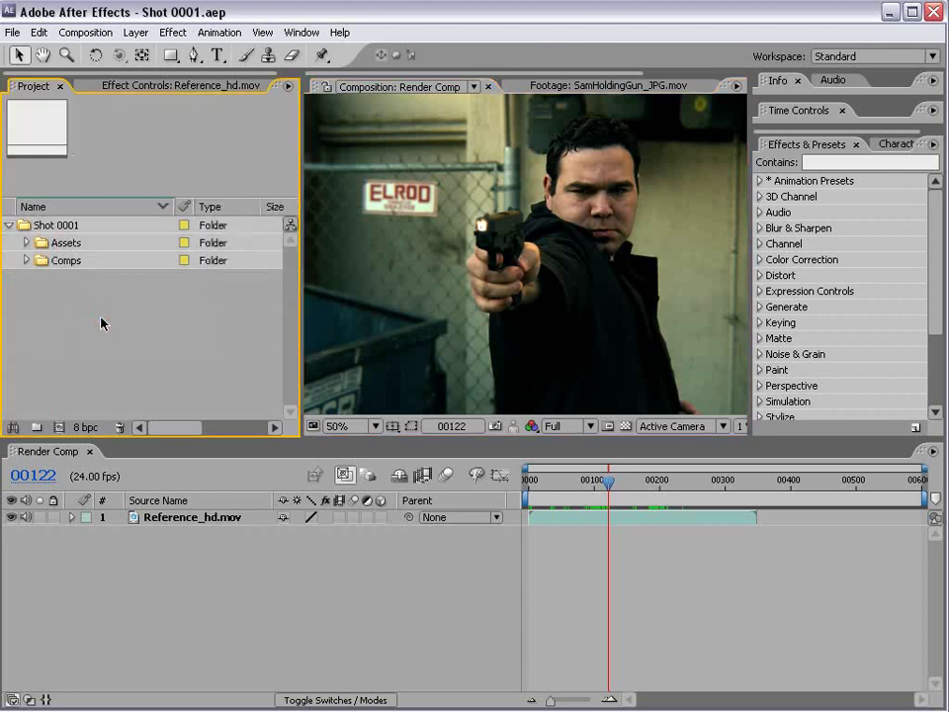
{"action": "key", "text": "alt+Tab"}
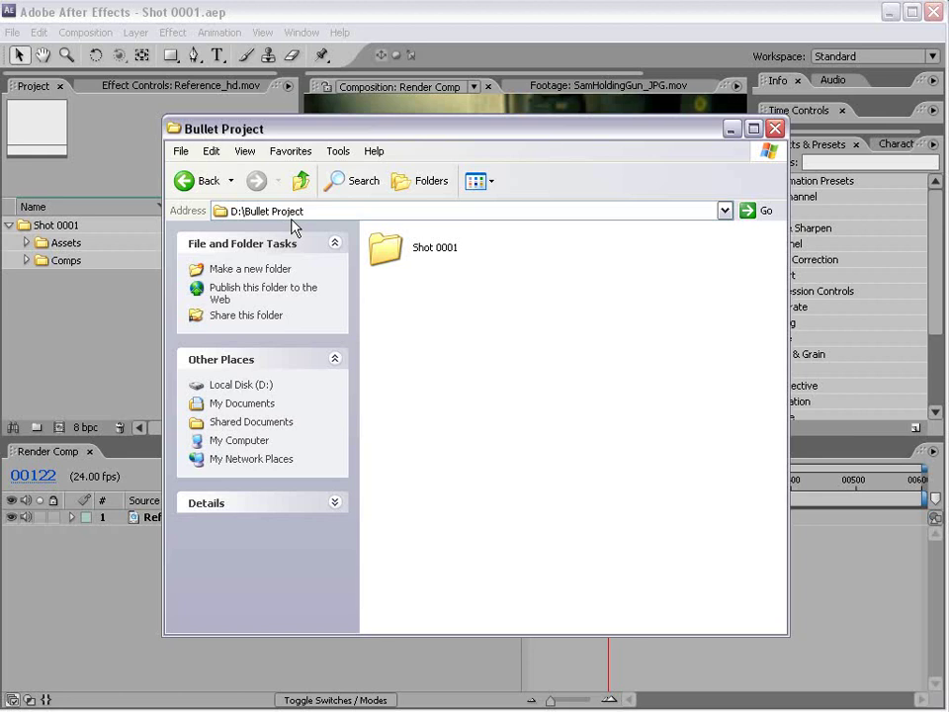
{"action": "double_click", "coordinate": [394, 250]}
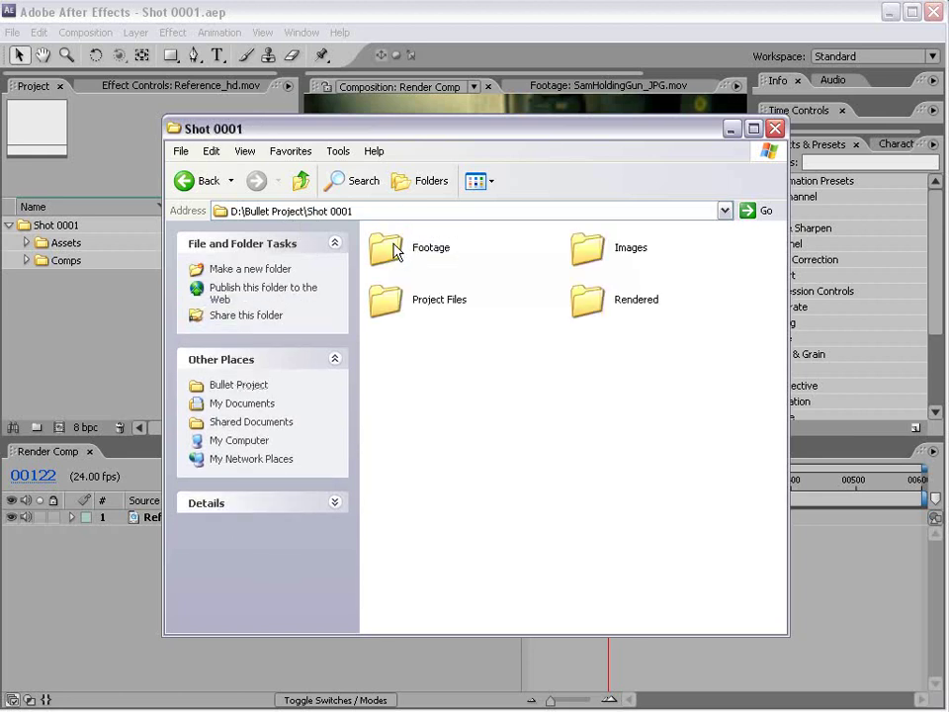
{"action": "left_click", "coordinate": [383, 247]}
{"action": "left_click", "coordinate": [640, 251]}
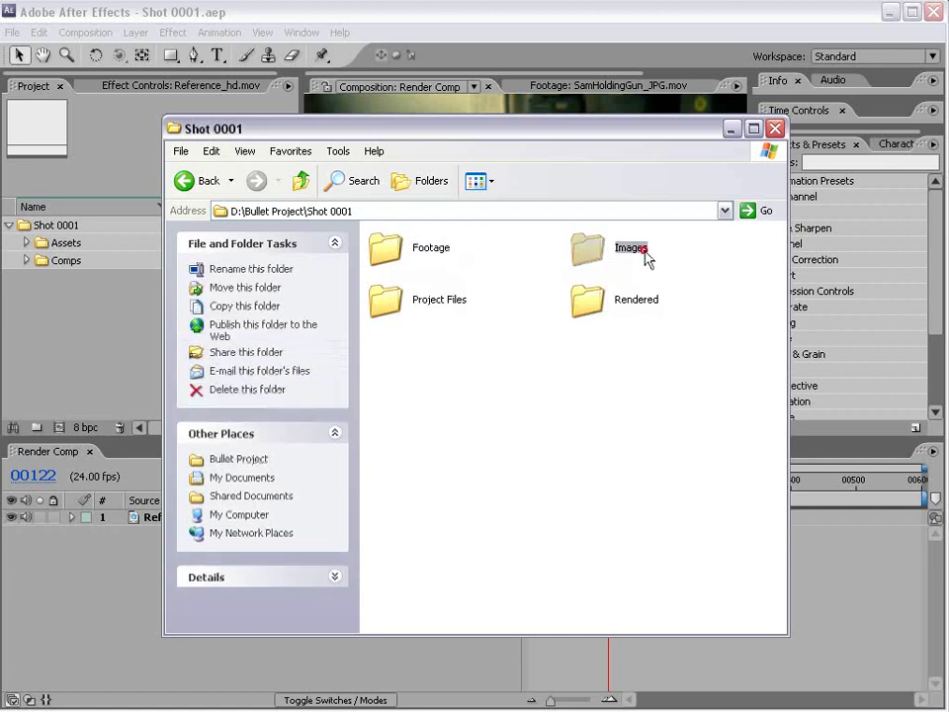
{"action": "double_click", "coordinate": [387, 303]}
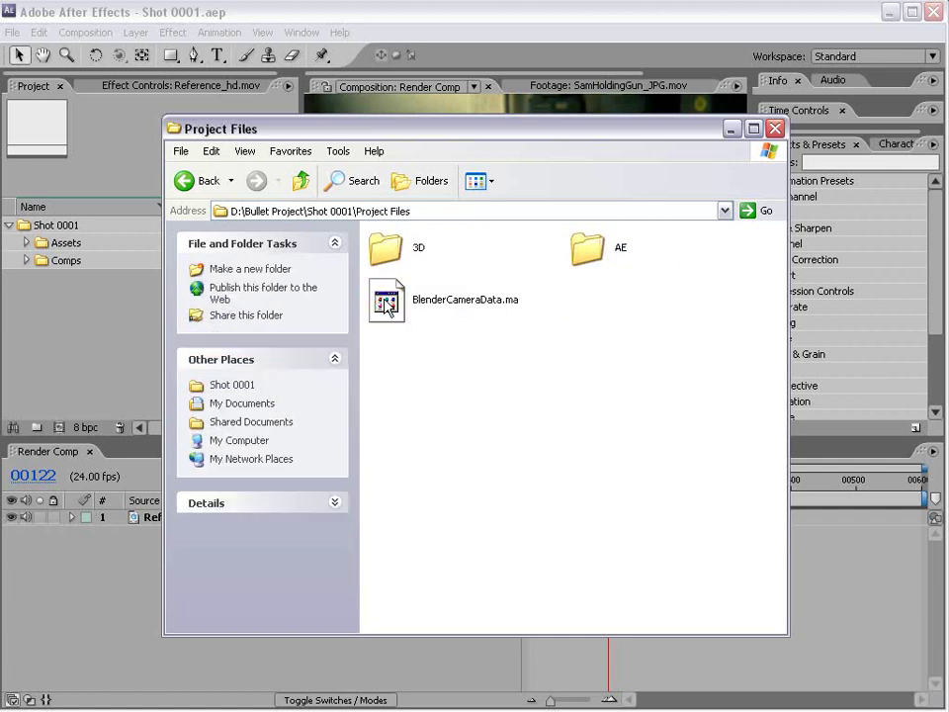
{"action": "left_click", "coordinate": [388, 250]}
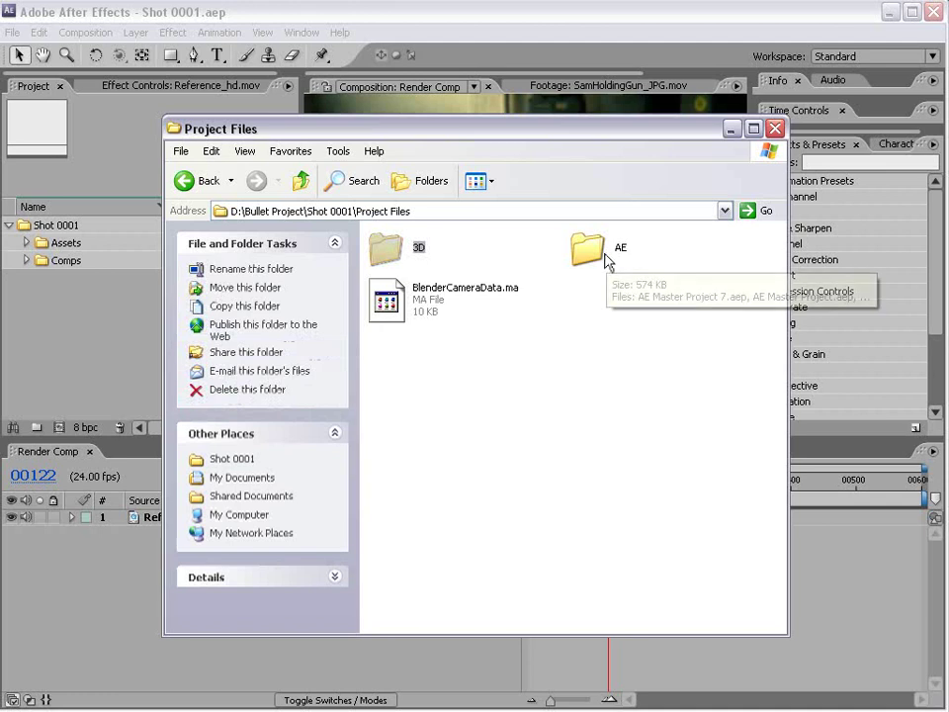
{"action": "left_click", "coordinate": [601, 249]}
{"action": "key", "text": "BackSpace"}
{"action": "double_click", "coordinate": [593, 297]}
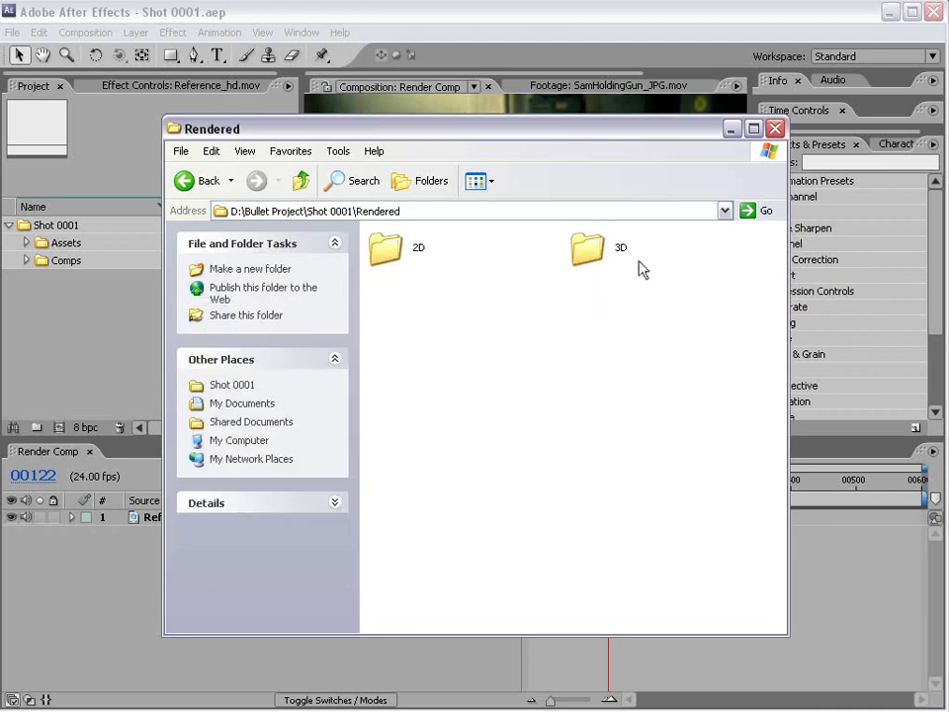
{"action": "left_click", "coordinate": [642, 375]}
{"action": "key", "text": "BackSpace"}
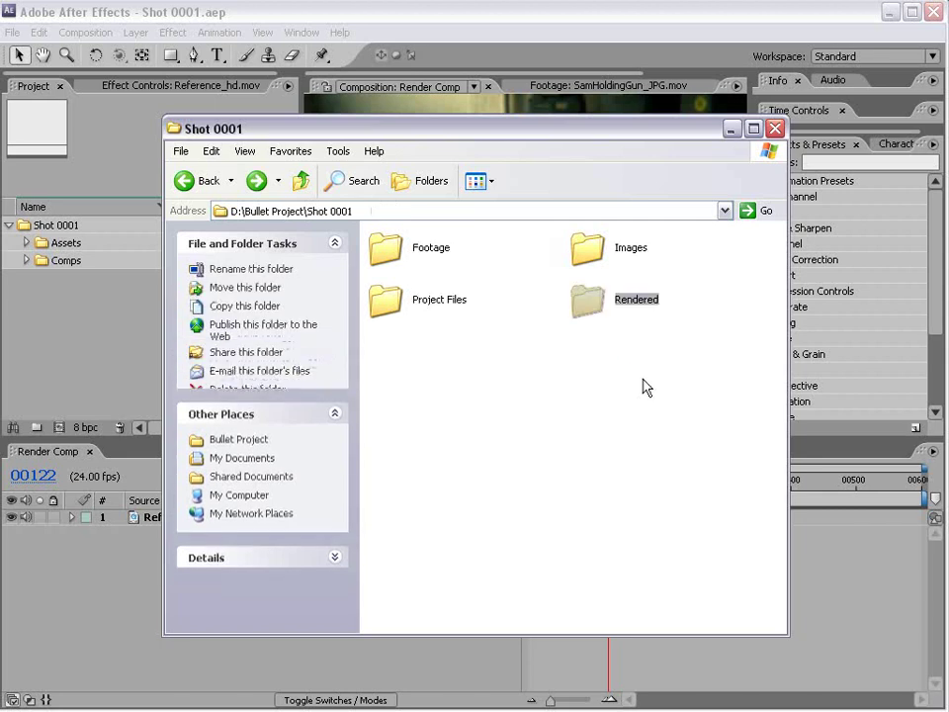
{"action": "double_click", "coordinate": [593, 262]}
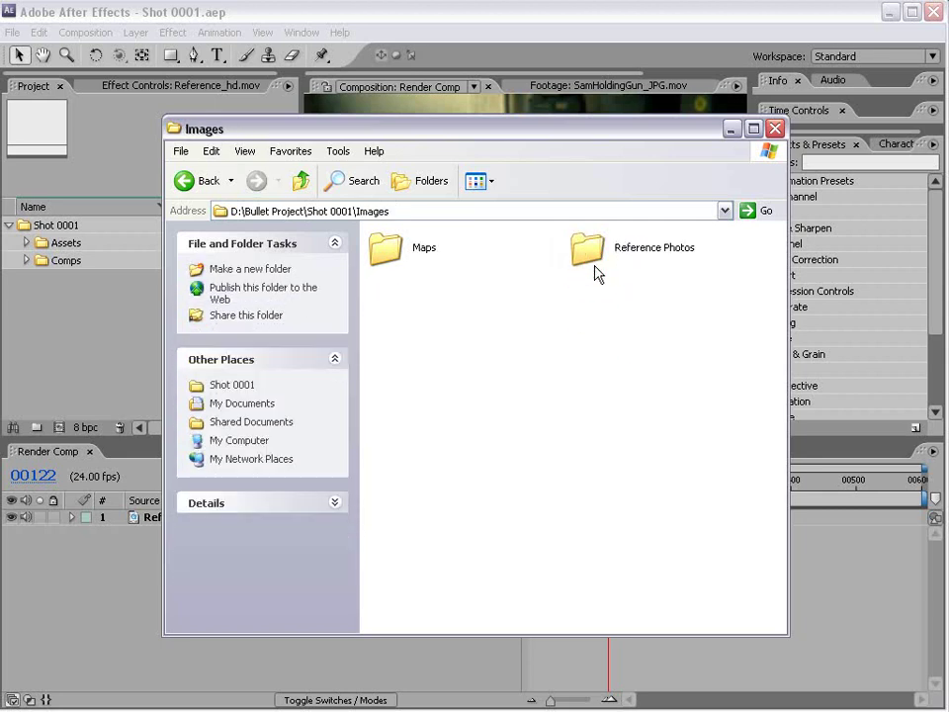
{"action": "key", "text": "BackSpace"}
{"action": "double_click", "coordinate": [593, 254]}
{"action": "left_click", "coordinate": [403, 249]}
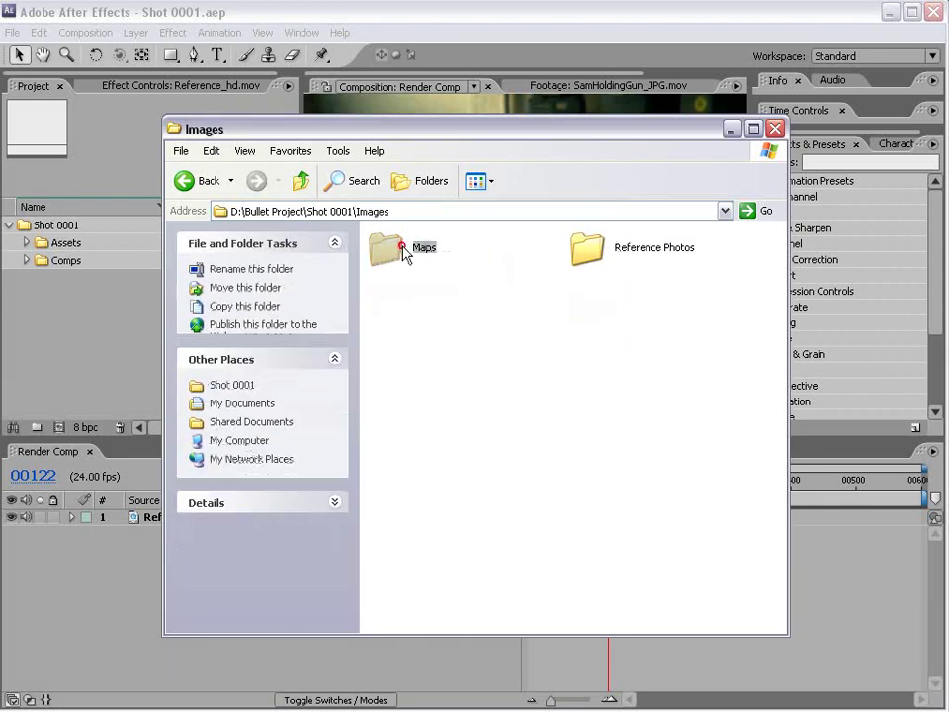
{"action": "double_click", "coordinate": [629, 247]}
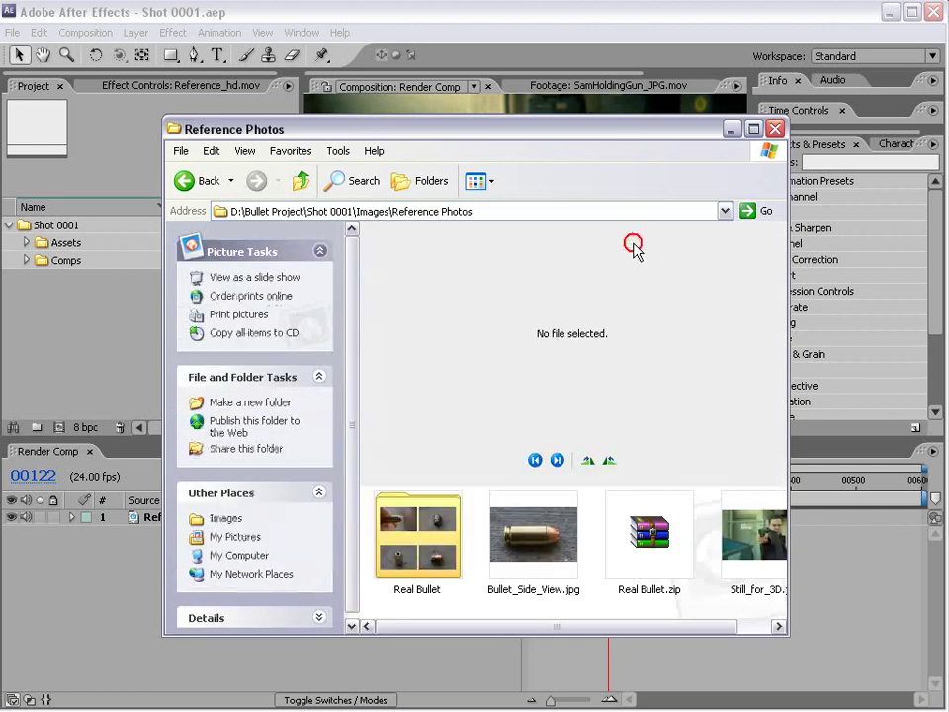
{"action": "left_click", "coordinate": [524, 534]}
{"action": "left_click_drag", "start_coordinate": [554, 626], "coordinate": [471, 627]}
{"action": "left_click", "coordinate": [205, 178]}
{"action": "left_click", "coordinate": [204, 178]}
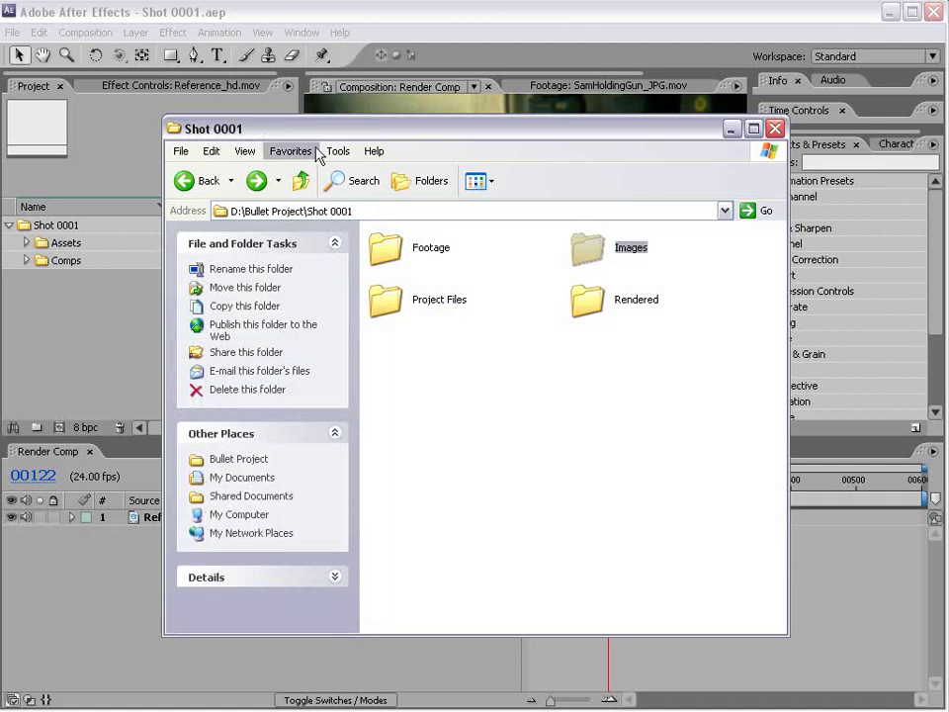
{"action": "left_click", "coordinate": [197, 181]}
{"action": "left_click", "coordinate": [319, 237]}
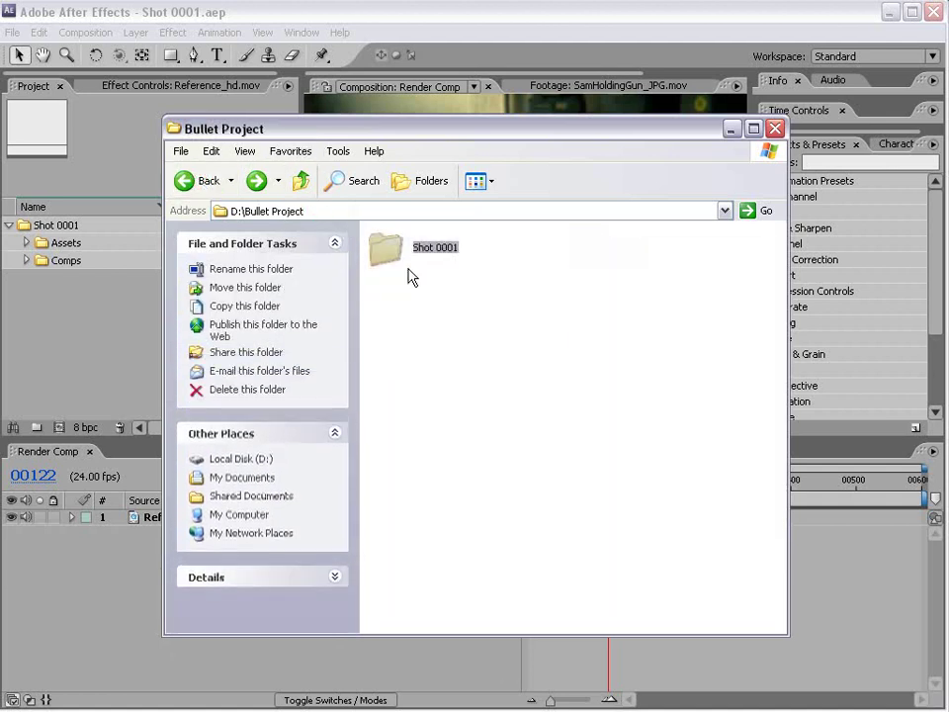
{"action": "mouse_move", "coordinate": [411, 278]}
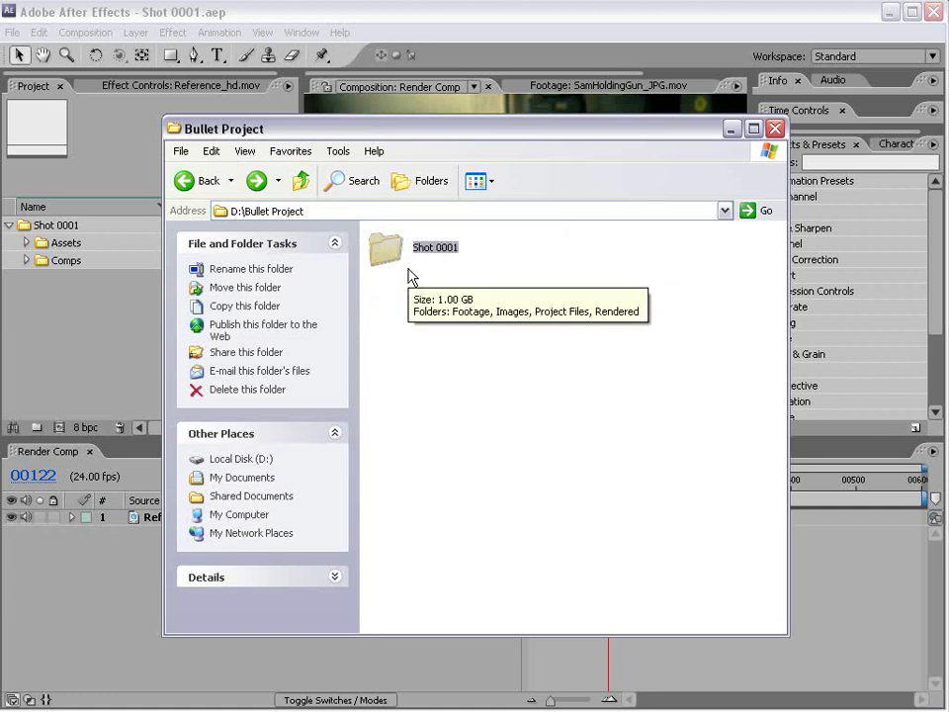
Return to After Effects and scrub Render Comp to frame 00171 as the pistol fires.
{"action": "left_click", "coordinate": [447, 7]}
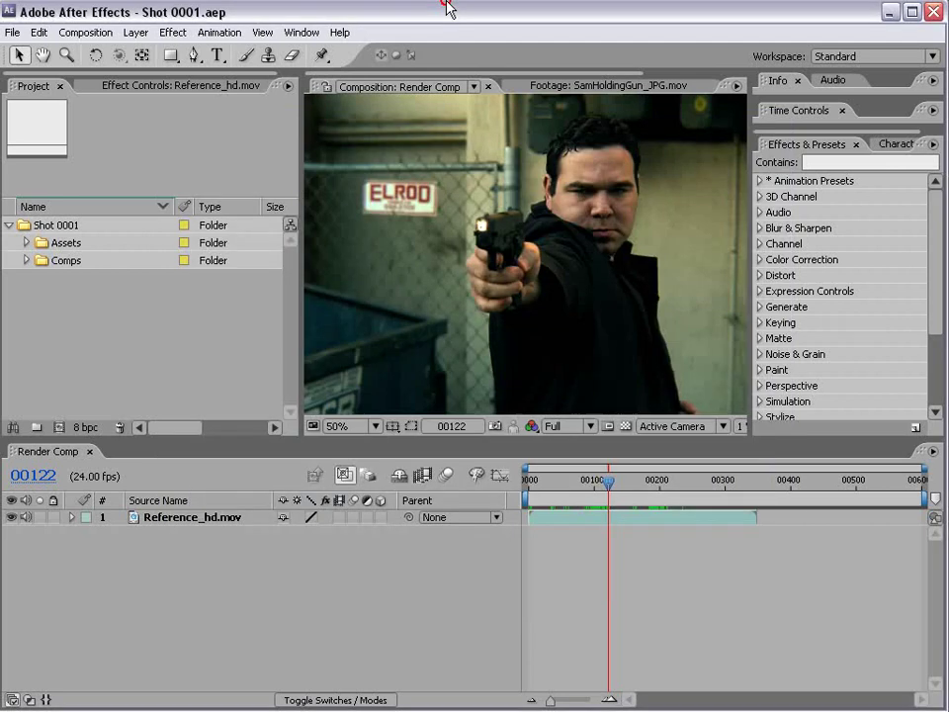
{"action": "left_click_drag", "start_coordinate": [608, 481], "coordinate": [642, 499]}
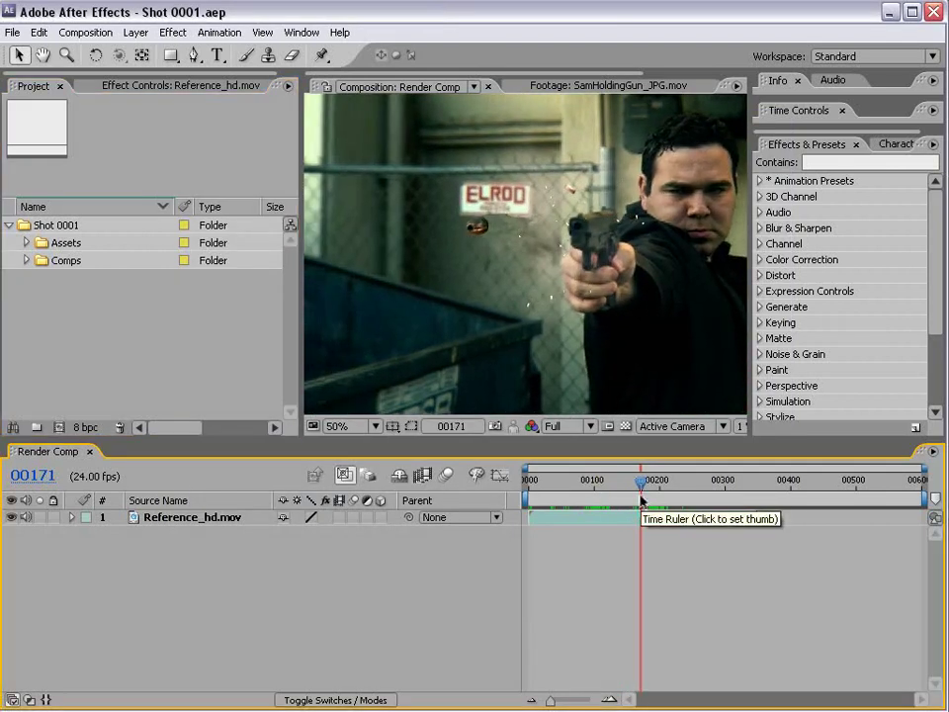